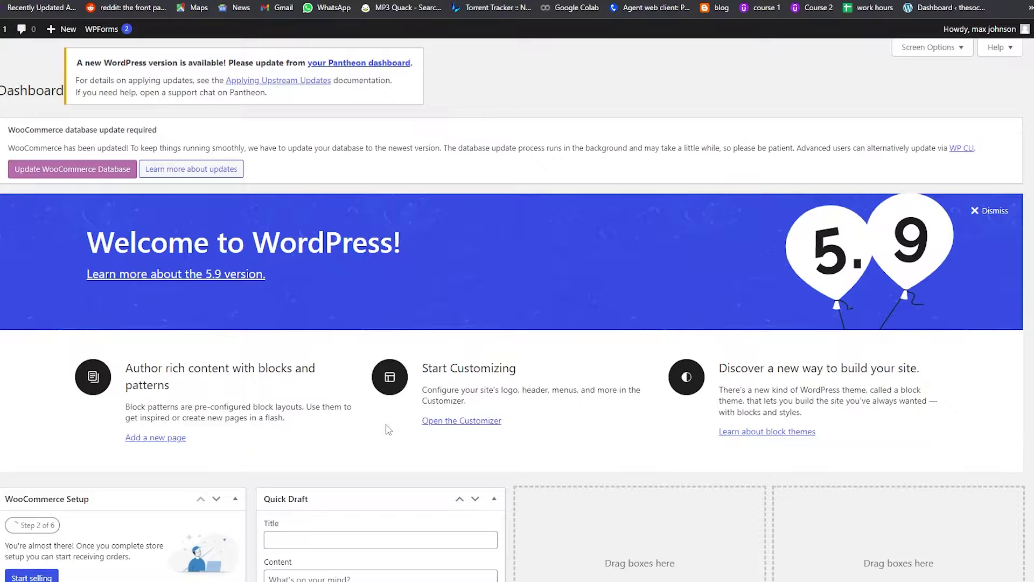
Open the live site in a new browser tab from the dashboard
{"action": "scroll", "coordinate": [868, 358], "scroll_direction": "down", "scroll_amount": 5}
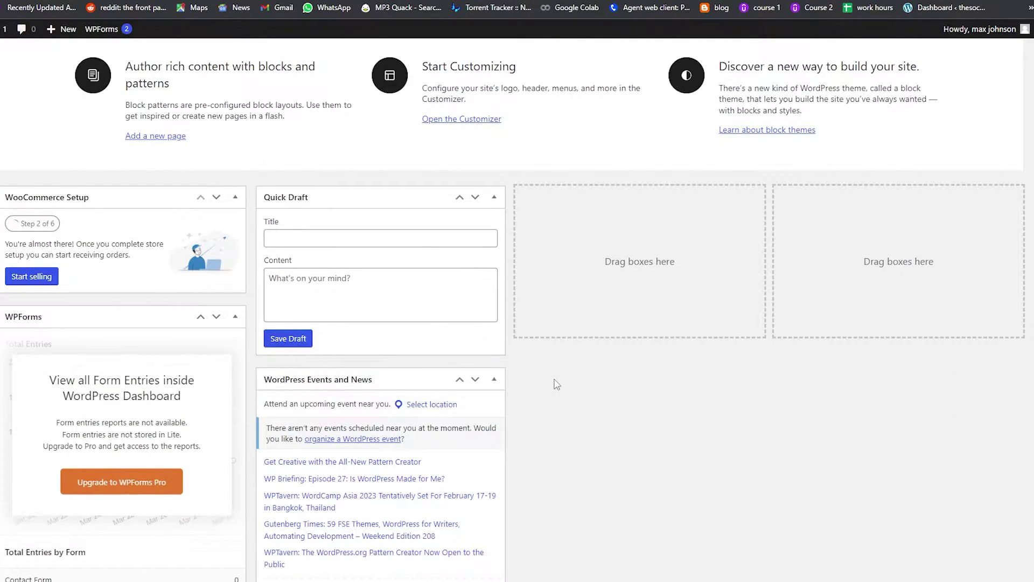
{"action": "scroll", "coordinate": [556, 384], "scroll_direction": "up", "scroll_amount": 5}
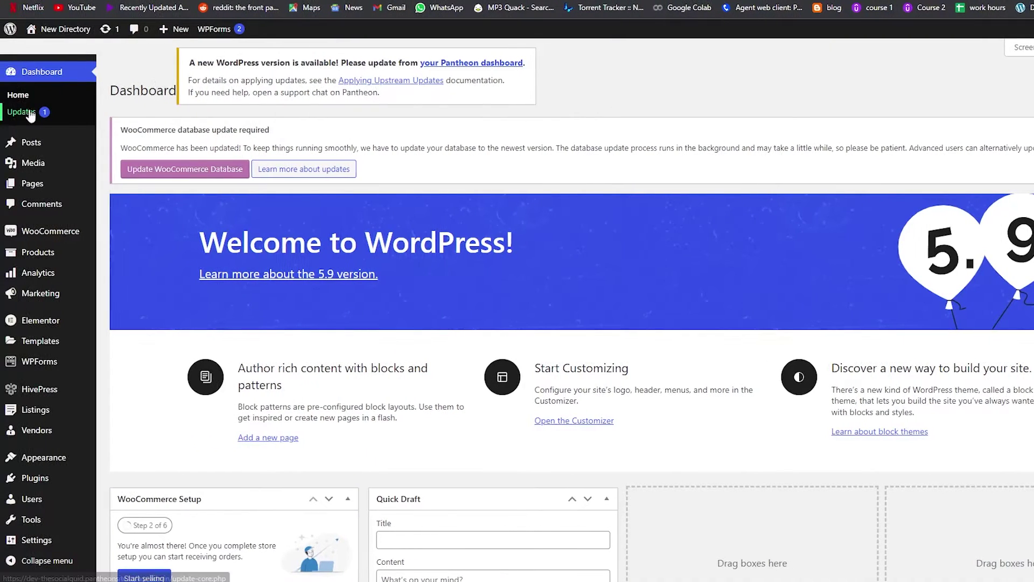
{"action": "mouse_move", "coordinate": [59, 29]}
{"action": "right_click", "coordinate": [70, 53]}
{"action": "left_click", "coordinate": [107, 74]}
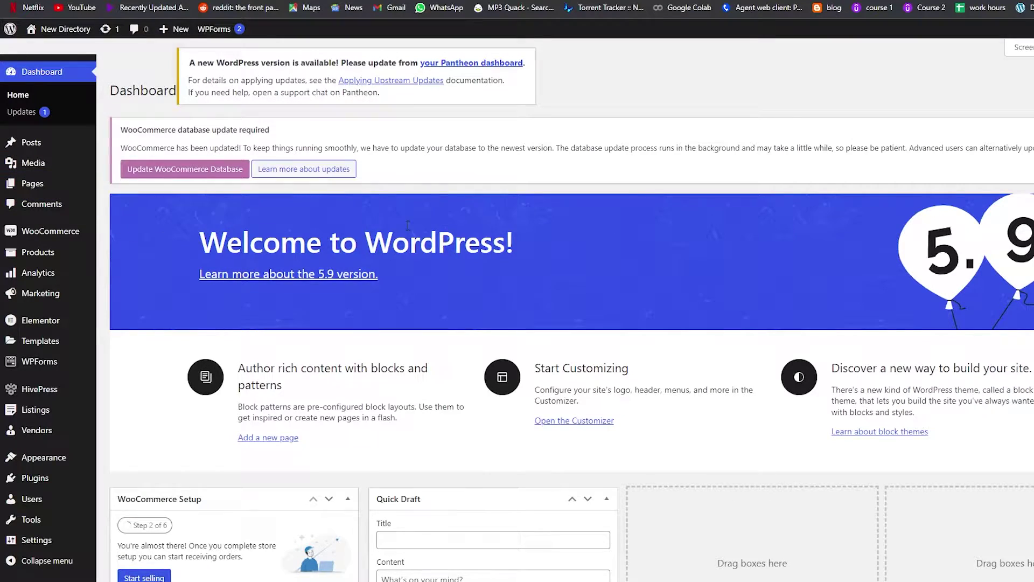
Go to the installed plugins list and open the page for adding new plugins
{"action": "scroll", "coordinate": [502, 214], "scroll_direction": "down", "scroll_amount": 5}
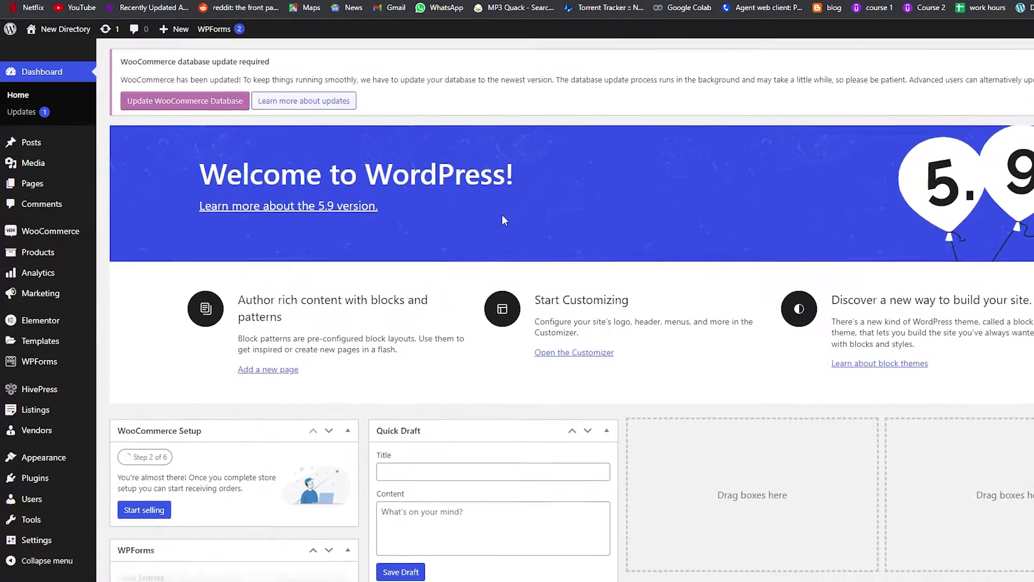
{"action": "scroll", "coordinate": [503, 218], "scroll_direction": "down", "scroll_amount": 2}
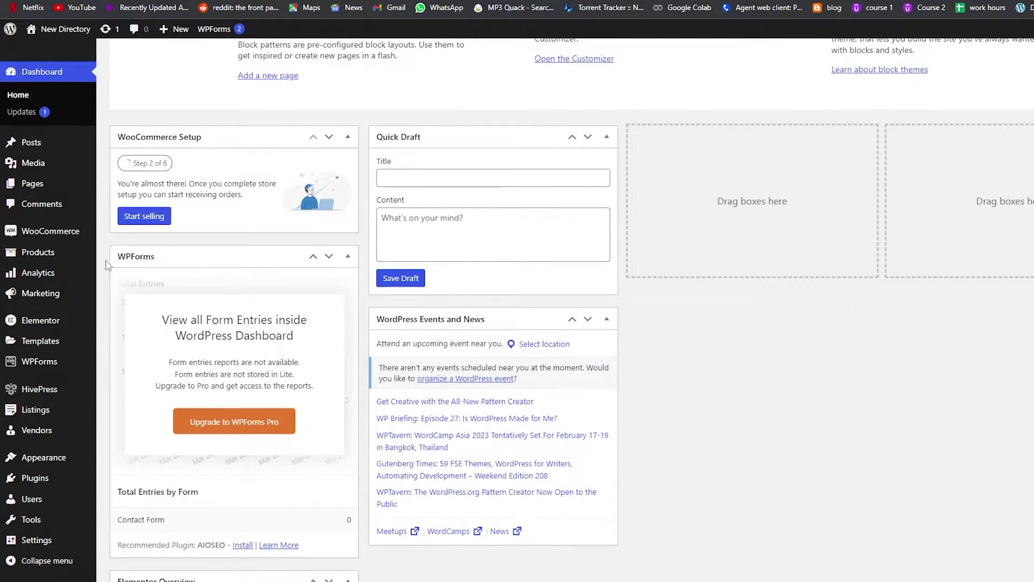
{"action": "left_click", "coordinate": [39, 482]}
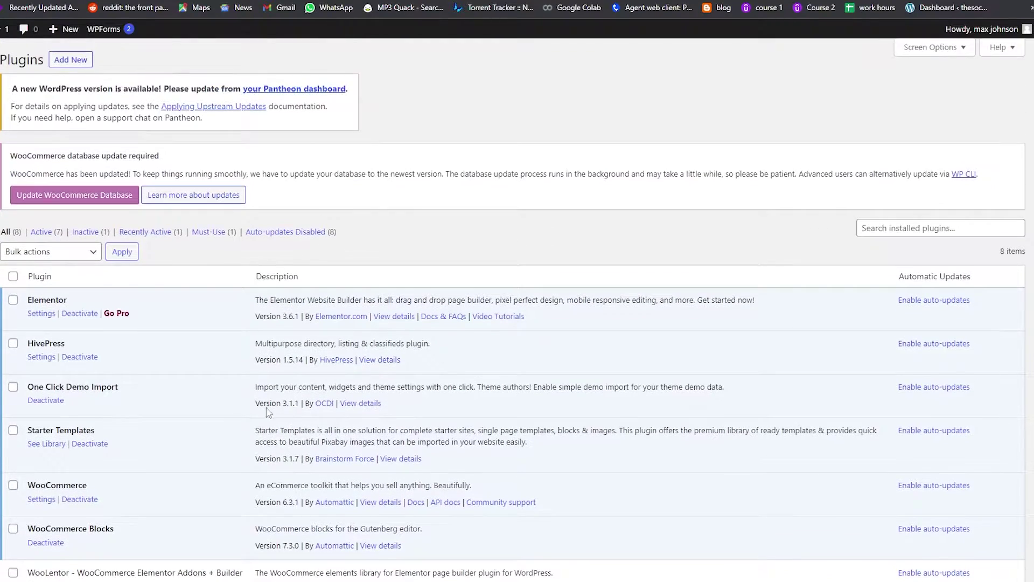
{"action": "scroll", "coordinate": [269, 412], "scroll_direction": "down", "scroll_amount": 4}
{"action": "scroll", "coordinate": [235, 404], "scroll_direction": "up", "scroll_amount": 4}
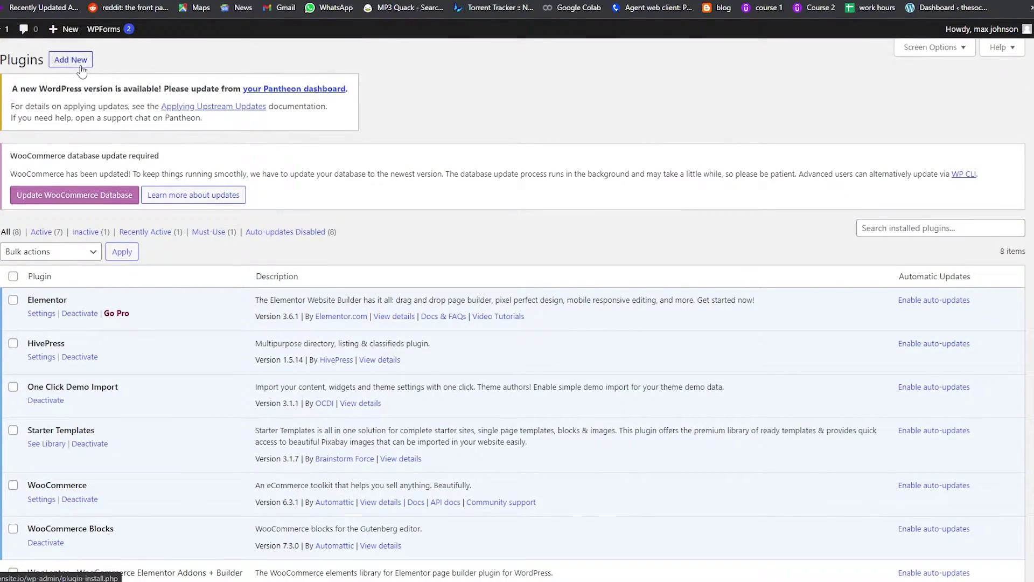
{"action": "left_click", "coordinate": [81, 71]}
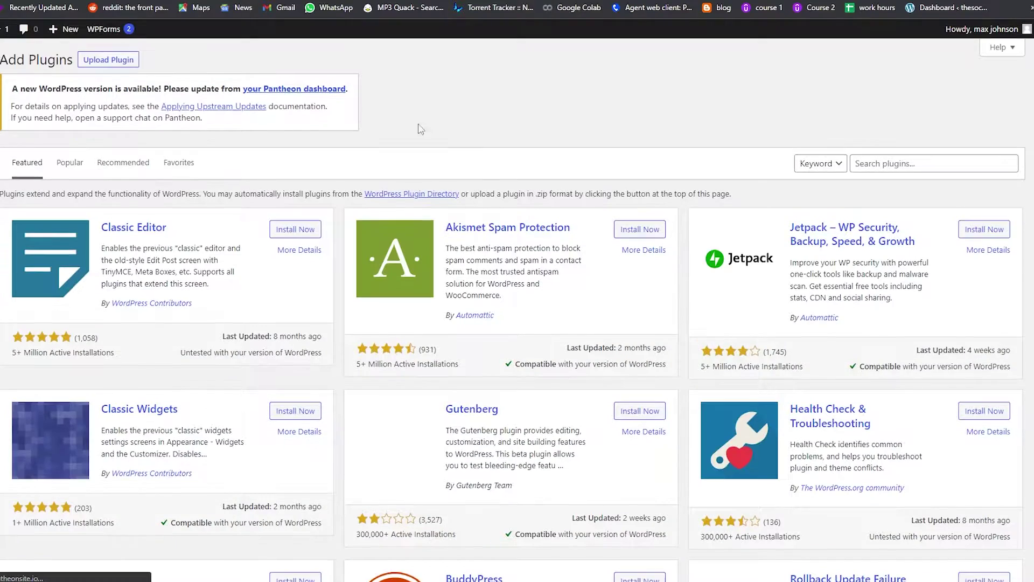
Search the plugin directory for "woocommerce cart" and look through the suggested cart plugins
{"action": "scroll", "coordinate": [339, 324], "scroll_direction": "down", "scroll_amount": 1}
{"action": "scroll", "coordinate": [342, 325], "scroll_direction": "down", "scroll_amount": 4}
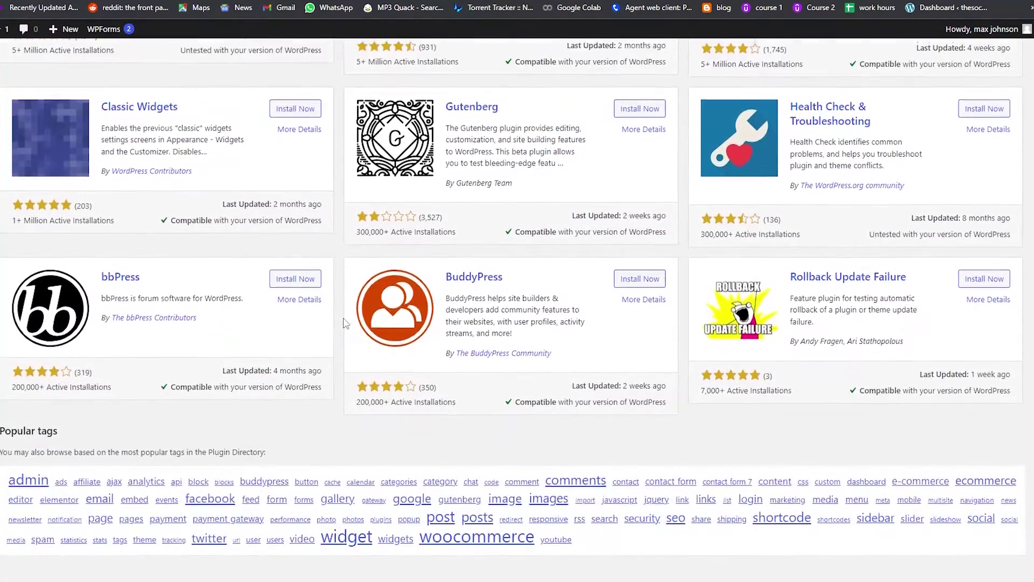
{"action": "scroll", "coordinate": [347, 322], "scroll_direction": "up", "scroll_amount": 2}
{"action": "scroll", "coordinate": [348, 322], "scroll_direction": "up", "scroll_amount": 3}
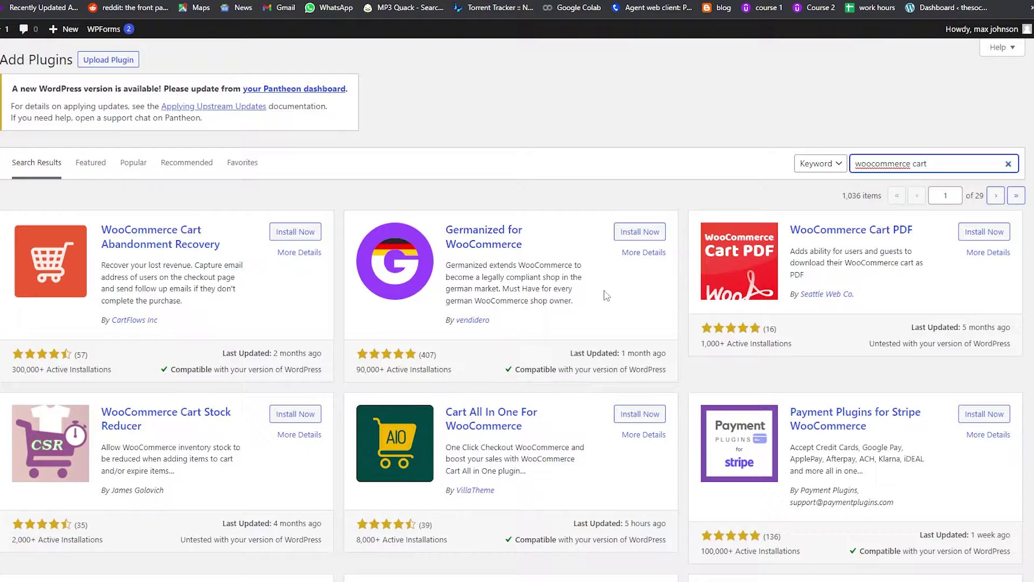
{"action": "scroll", "coordinate": [76, 461], "scroll_direction": "down", "scroll_amount": 1}
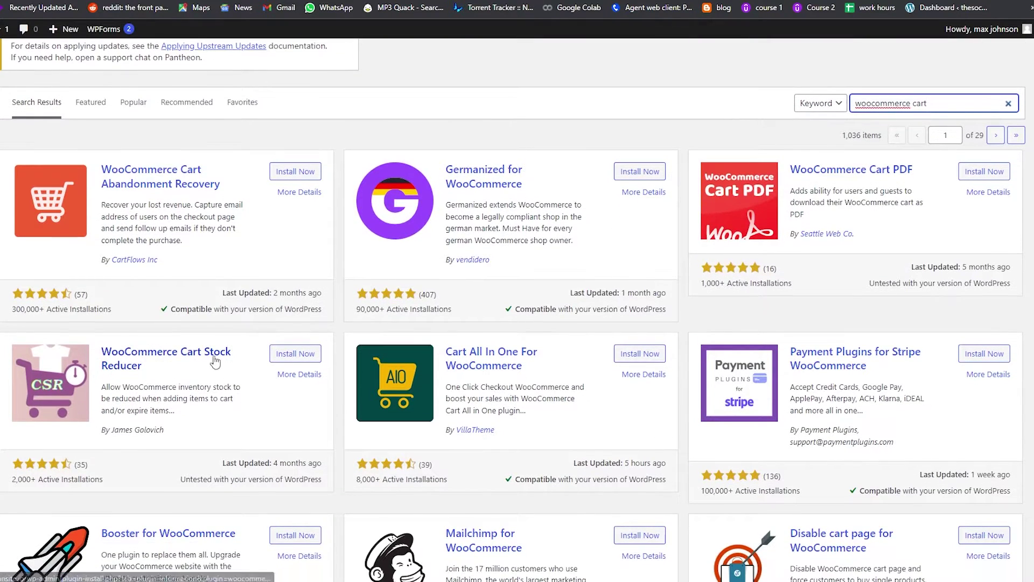
{"action": "scroll", "coordinate": [210, 312], "scroll_direction": "down", "scroll_amount": 1}
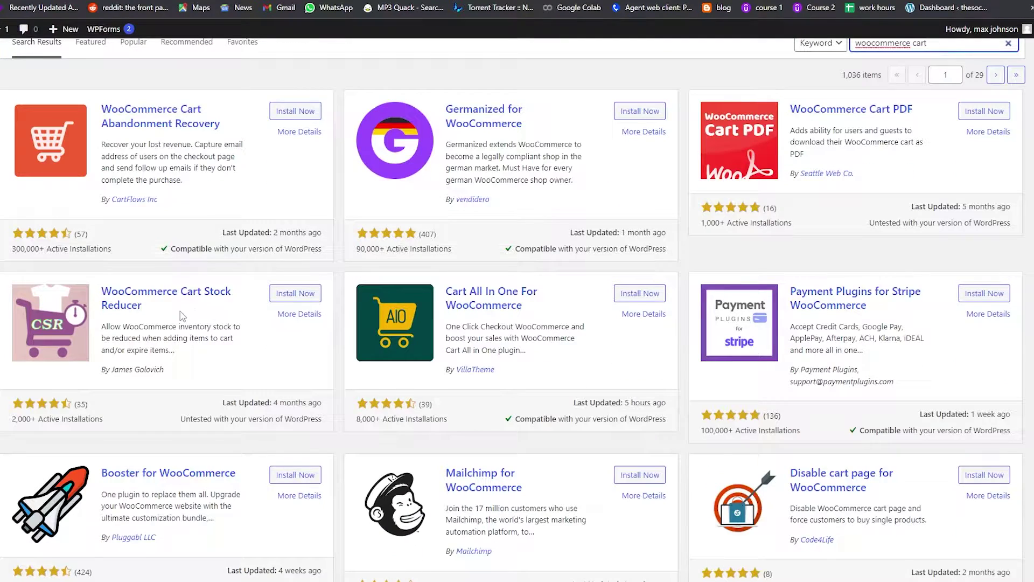
{"action": "scroll", "coordinate": [182, 315], "scroll_direction": "down", "scroll_amount": 2}
{"action": "scroll", "coordinate": [782, 412], "scroll_direction": "up", "scroll_amount": 2}
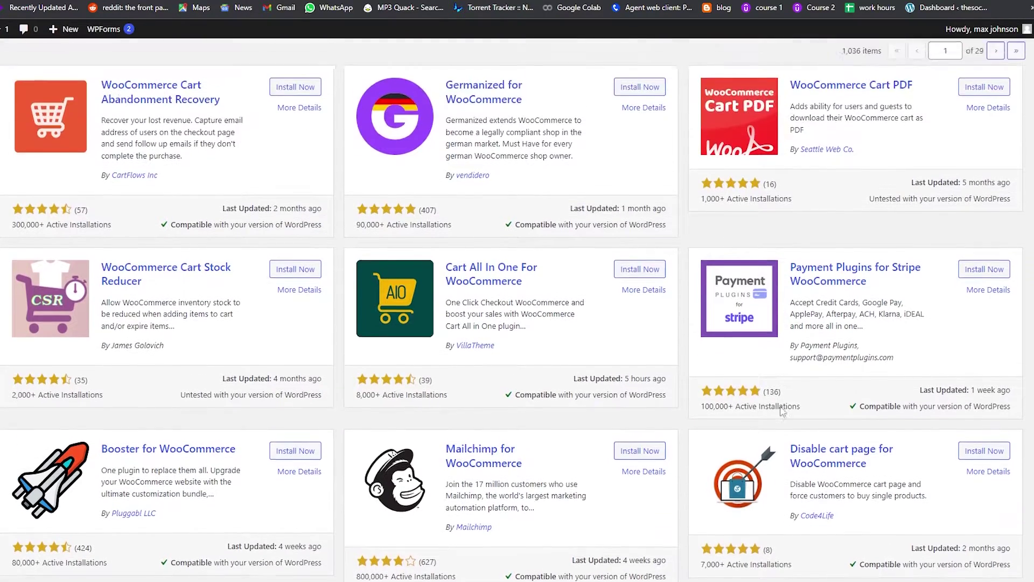
{"action": "scroll", "coordinate": [782, 413], "scroll_direction": "up", "scroll_amount": 2}
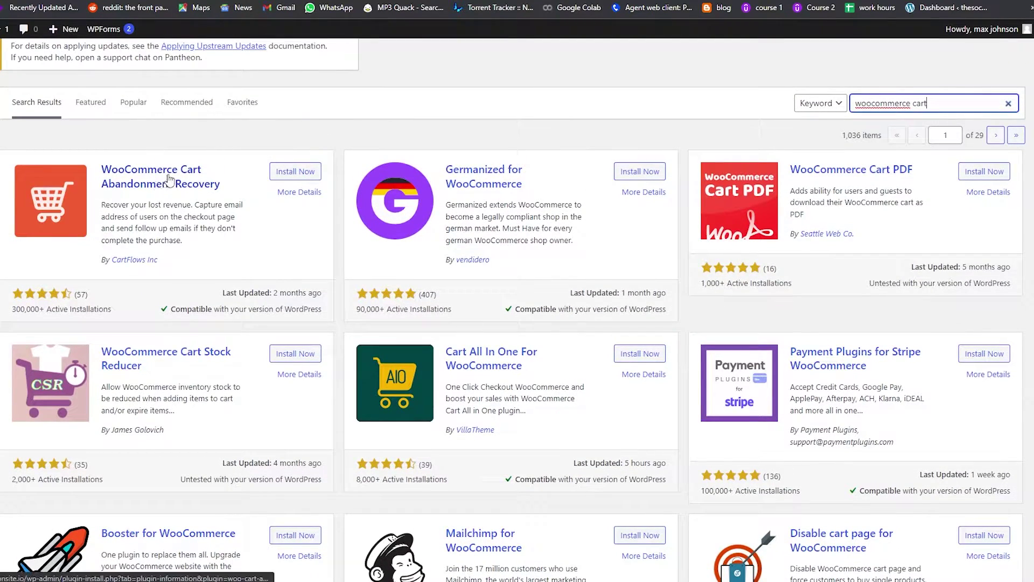
{"action": "scroll", "coordinate": [161, 204], "scroll_direction": "up", "scroll_amount": 1}
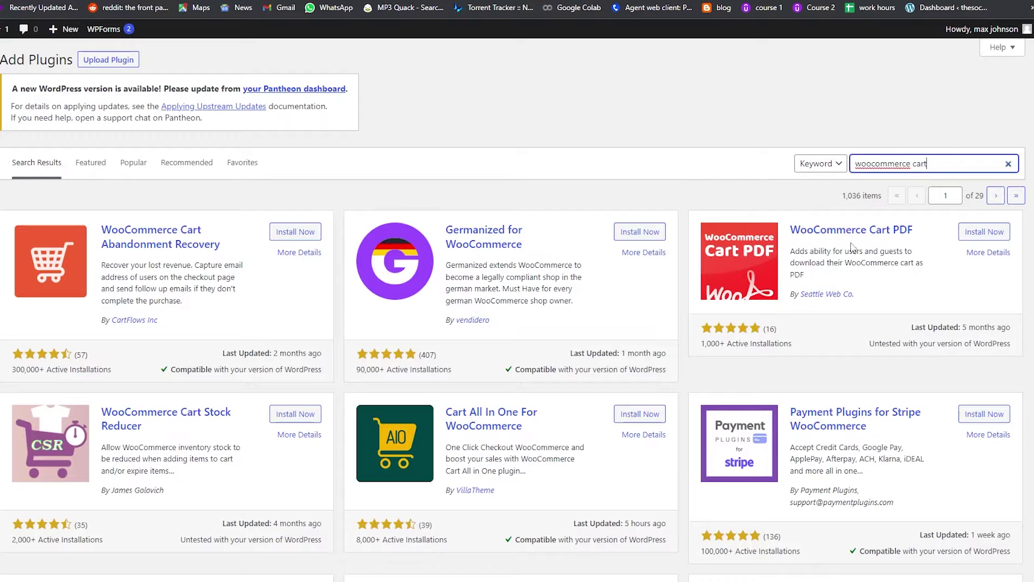
Shorten the plugin search to "cart", and install and activate the WooCommerce Menu Cart plugin
{"action": "left_click_drag", "start_coordinate": [913, 163], "coordinate": [689, 172]}
{"action": "key", "text": "BackSpace"}
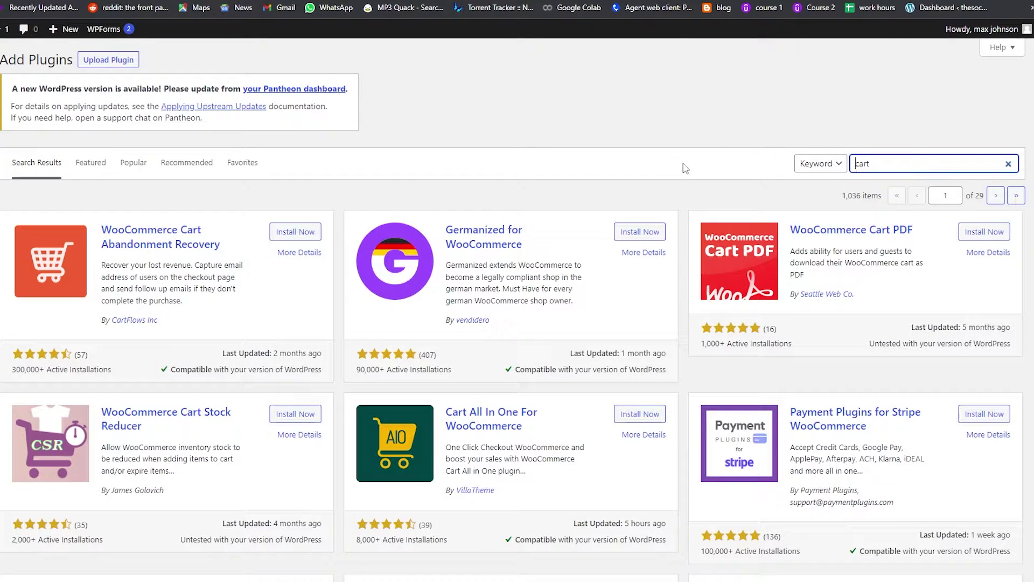
{"action": "scroll", "coordinate": [112, 350], "scroll_direction": "down", "scroll_amount": 2}
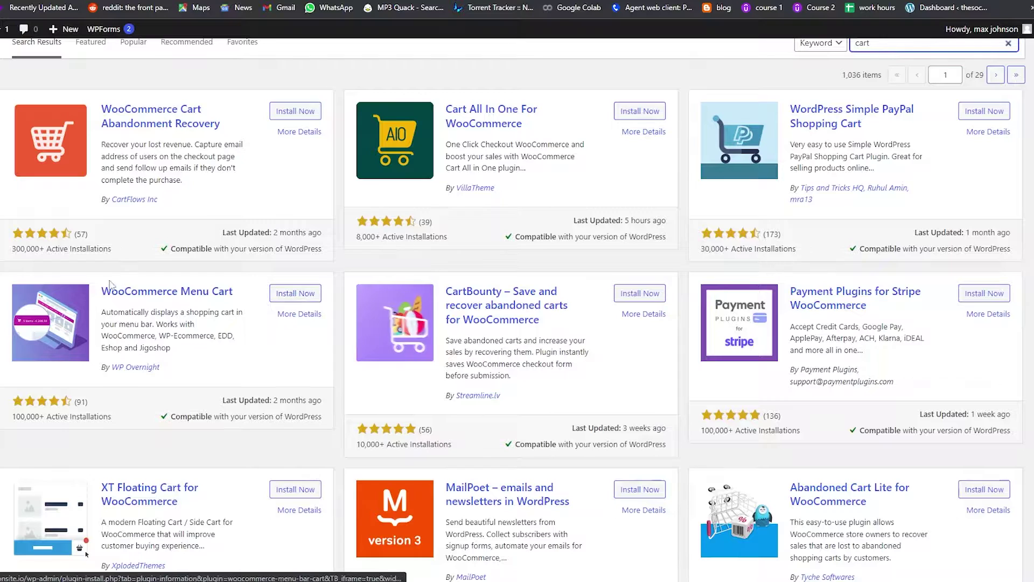
{"action": "left_click", "coordinate": [288, 299]}
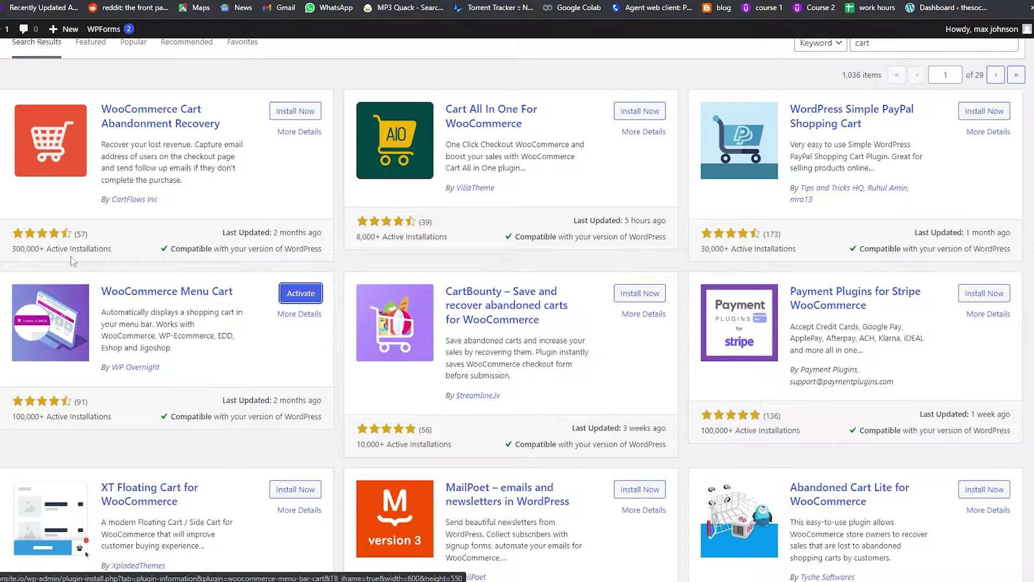
{"action": "left_click", "coordinate": [299, 294]}
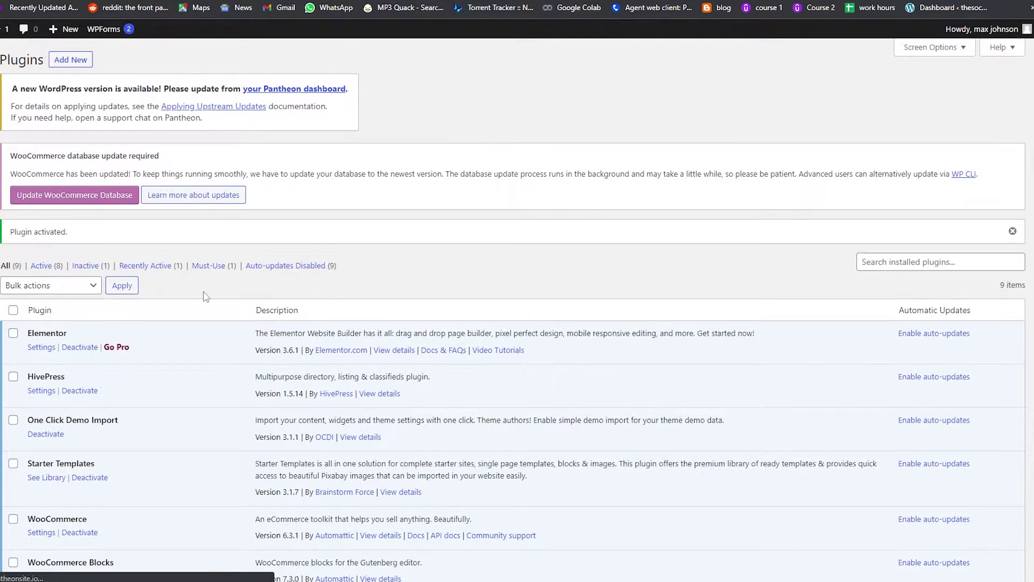
Check the activation notice and the WooCommerce Menu Cart entry in the installed plugins list
{"action": "scroll", "coordinate": [206, 296], "scroll_direction": "down", "scroll_amount": 3}
{"action": "scroll", "coordinate": [32, 188], "scroll_direction": "up", "scroll_amount": 2}
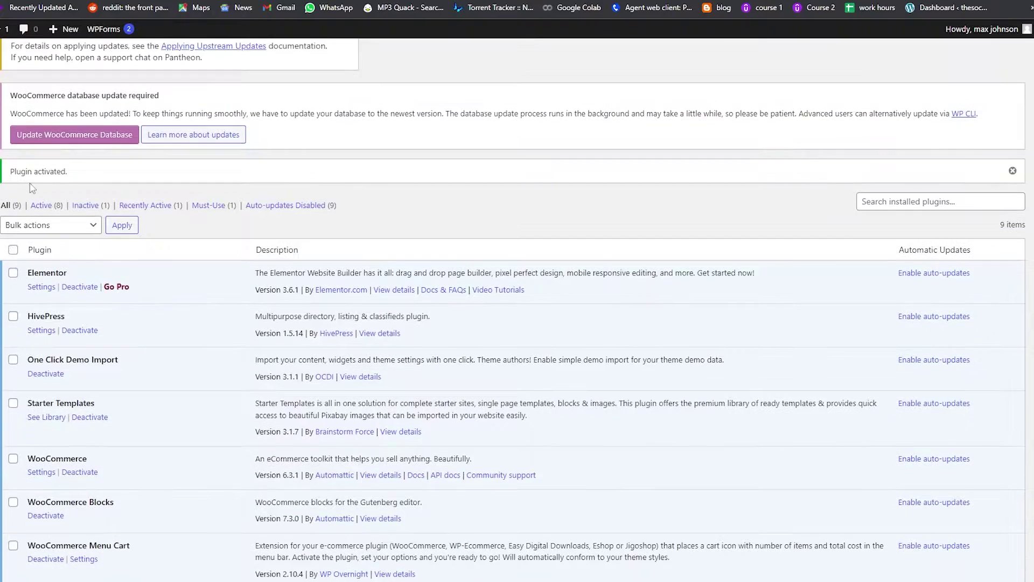
{"action": "left_click_drag", "start_coordinate": [13, 175], "coordinate": [66, 177]}
{"action": "left_click", "coordinate": [122, 168]}
{"action": "scroll", "coordinate": [101, 219], "scroll_direction": "down", "scroll_amount": 3}
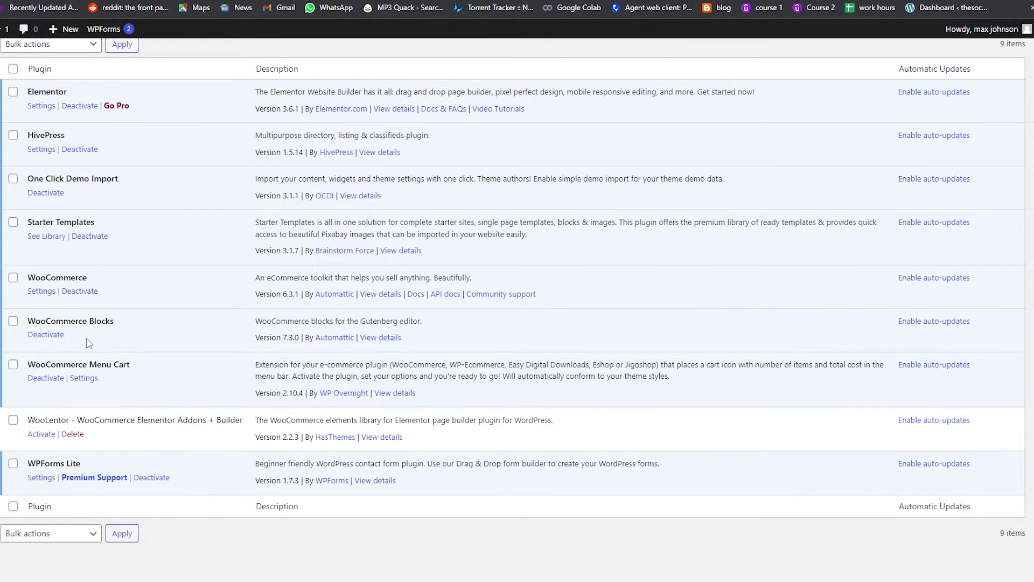
{"action": "scroll", "coordinate": [108, 325], "scroll_direction": "down", "scroll_amount": 2}
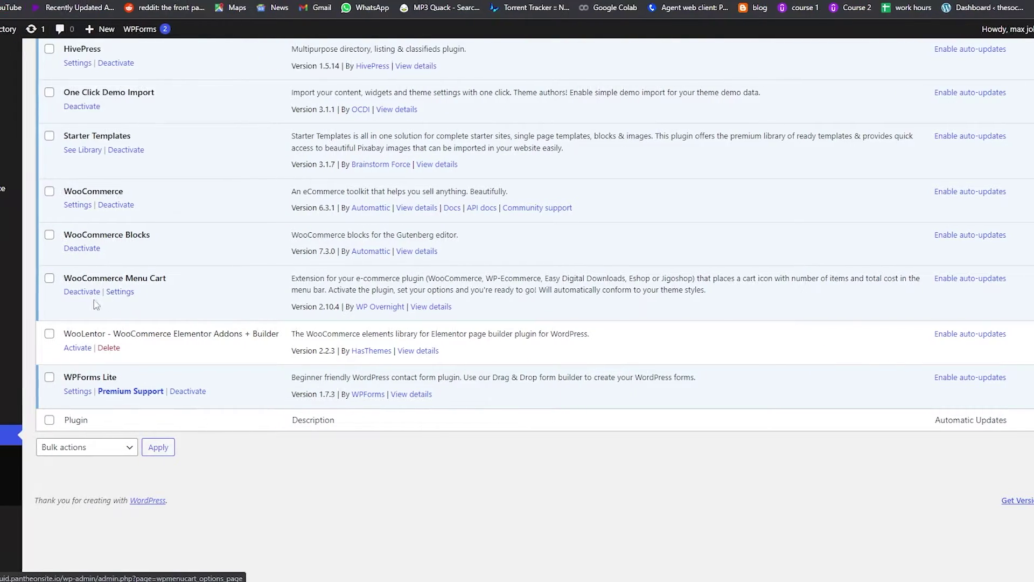
Open the Menu Cart Setup settings page of WooCommerce
{"action": "mouse_move", "coordinate": [58, 190]}
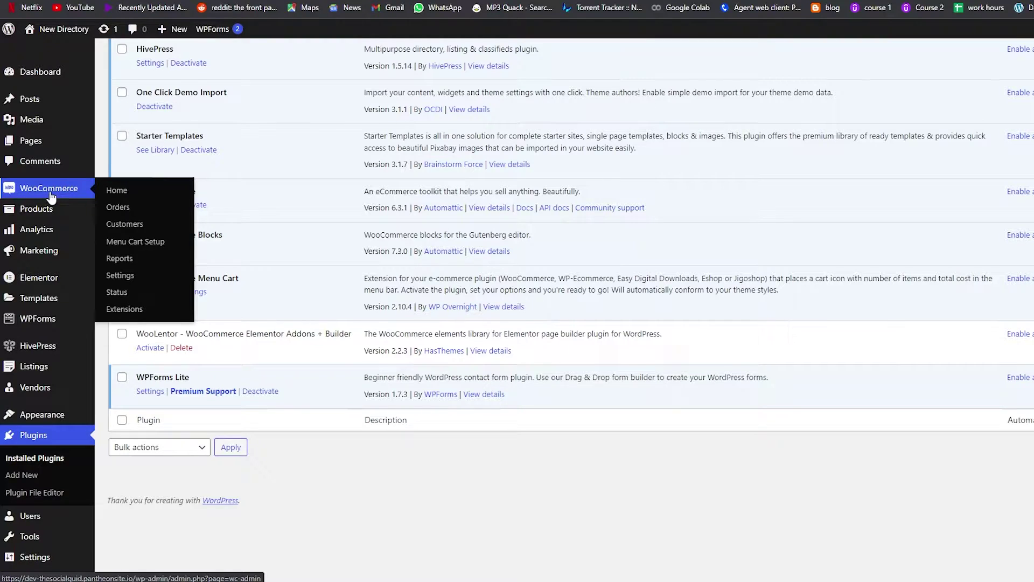
{"action": "scroll", "coordinate": [46, 201], "scroll_direction": "up", "scroll_amount": 1}
{"action": "scroll", "coordinate": [45, 201], "scroll_direction": "up", "scroll_amount": 1}
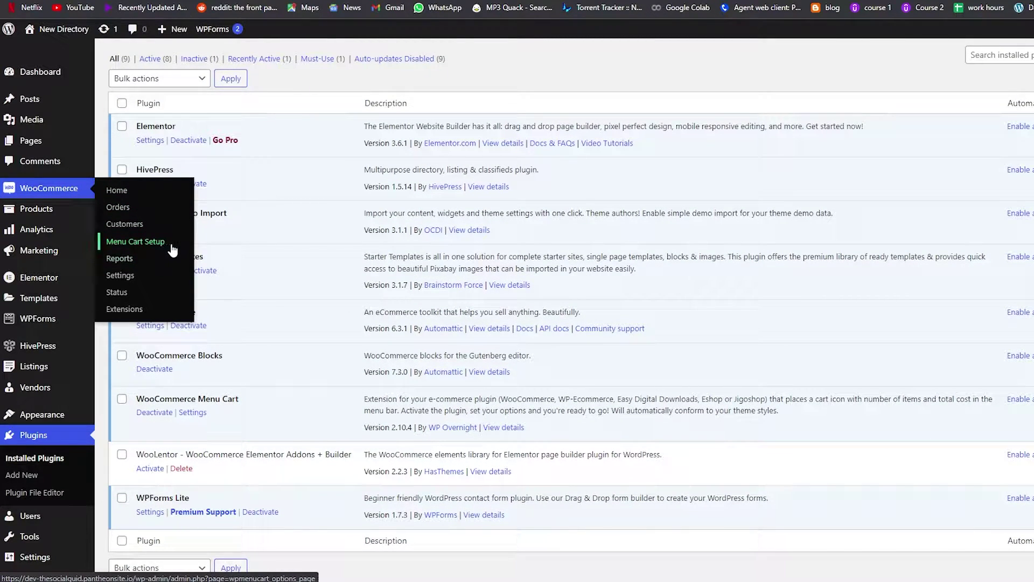
{"action": "left_click", "coordinate": [131, 246]}
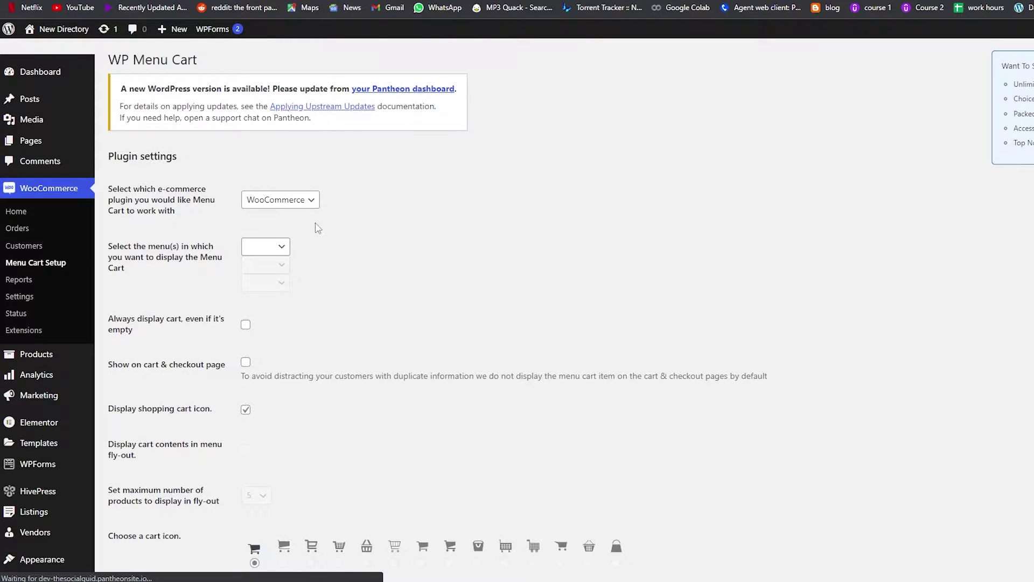
{"action": "scroll", "coordinate": [280, 215], "scroll_direction": "down", "scroll_amount": 1}
{"action": "scroll", "coordinate": [168, 197], "scroll_direction": "up", "scroll_amount": 1}
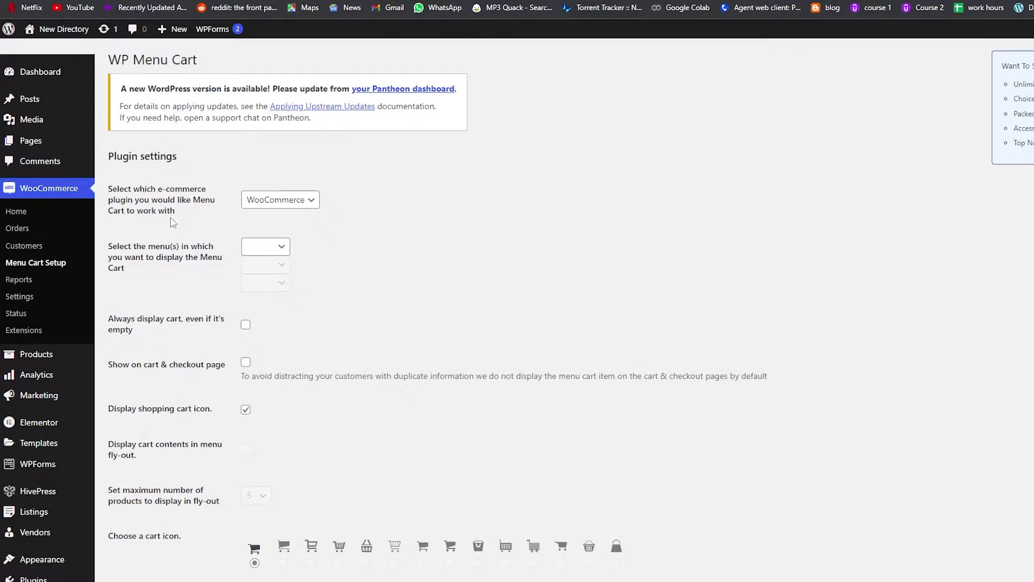
Set the Menu Cart's e-commerce plugin to WooCommerce and choose Header as the menu that displays it
{"action": "left_click", "coordinate": [274, 200]}
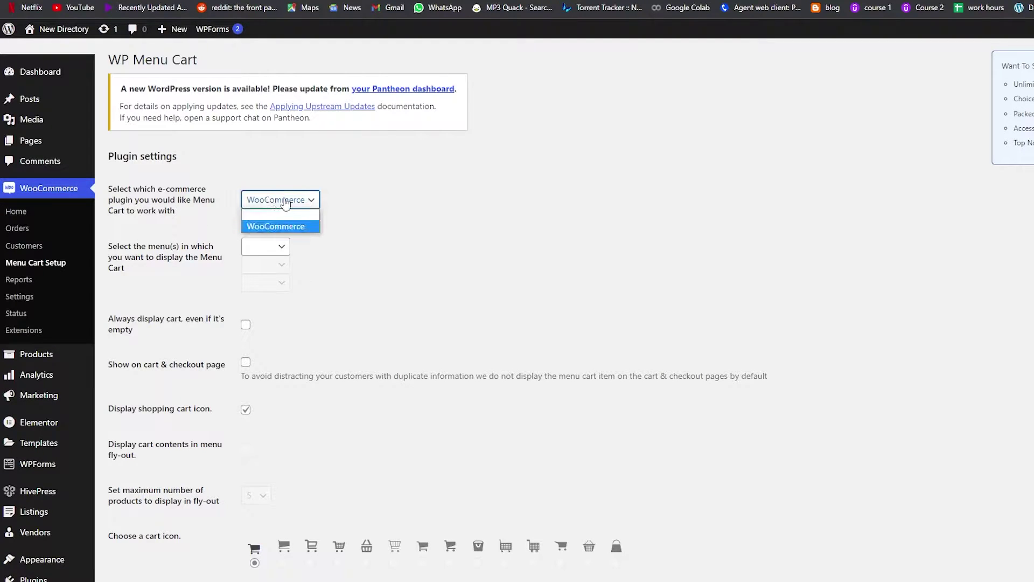
{"action": "left_click", "coordinate": [300, 226]}
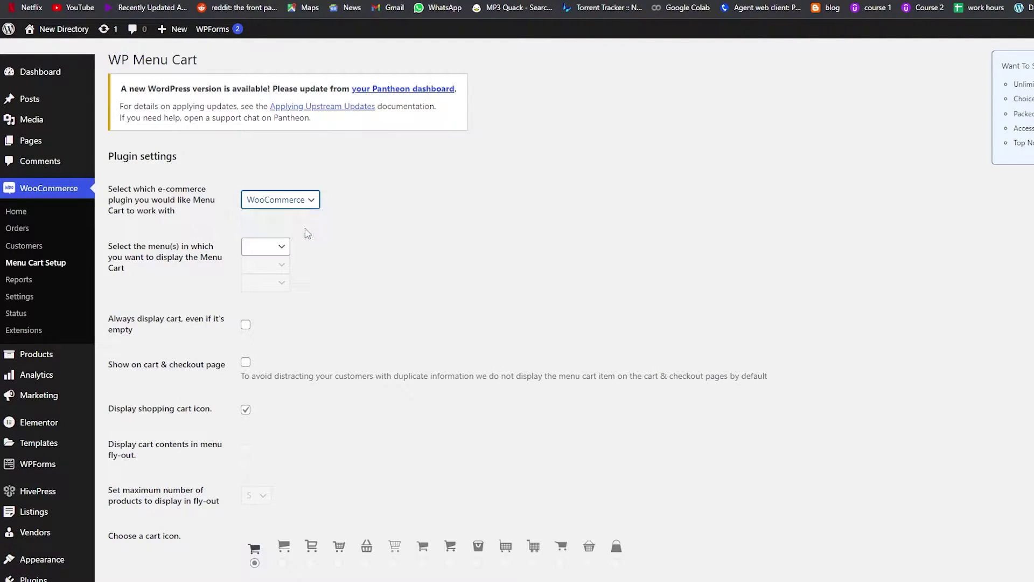
{"action": "left_click", "coordinate": [256, 253]}
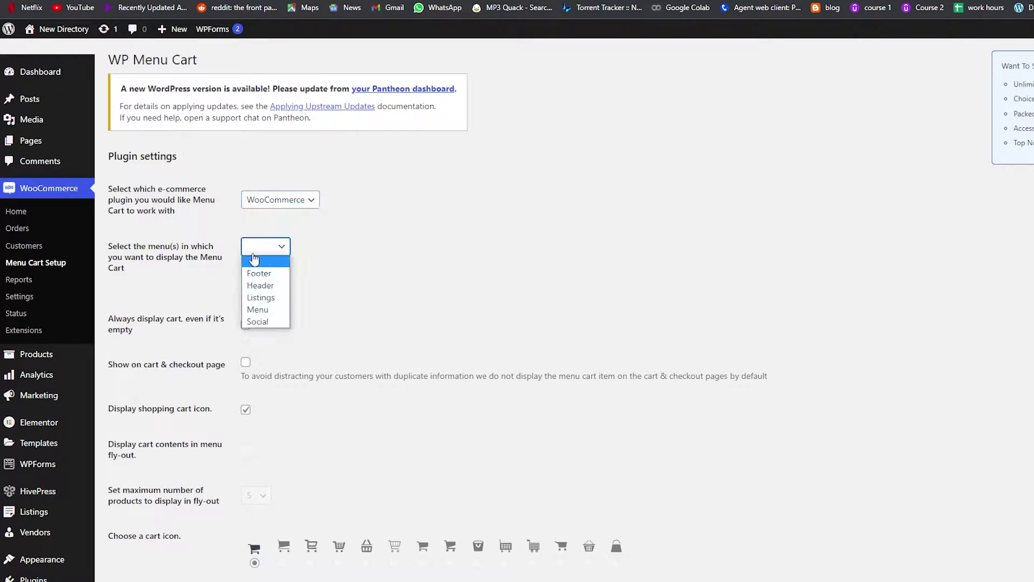
{"action": "left_click", "coordinate": [278, 287]}
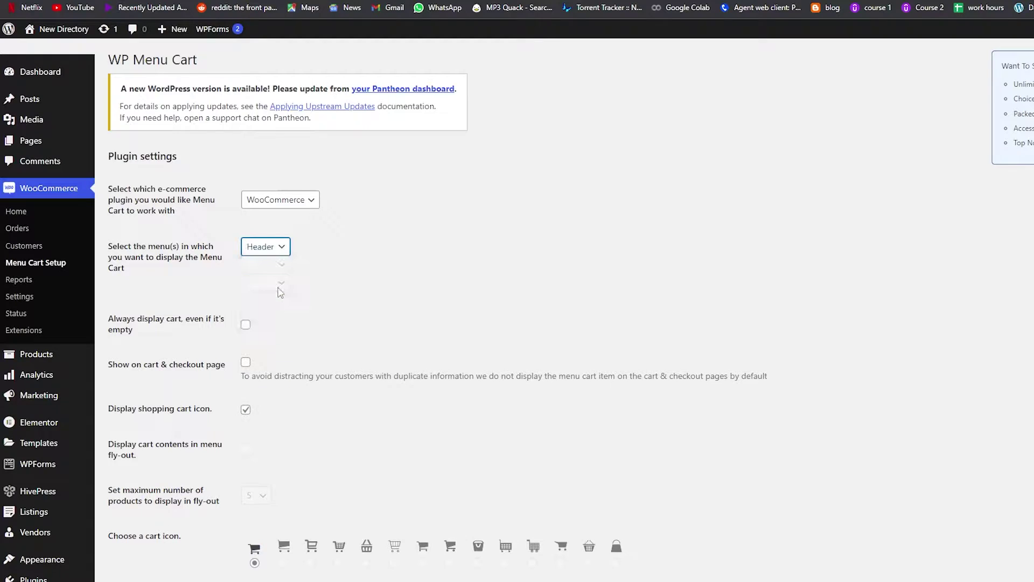
Enable always displaying the cart even if it's empty and showing it on the cart and checkout page
{"action": "scroll", "coordinate": [343, 265], "scroll_direction": "down", "scroll_amount": 2}
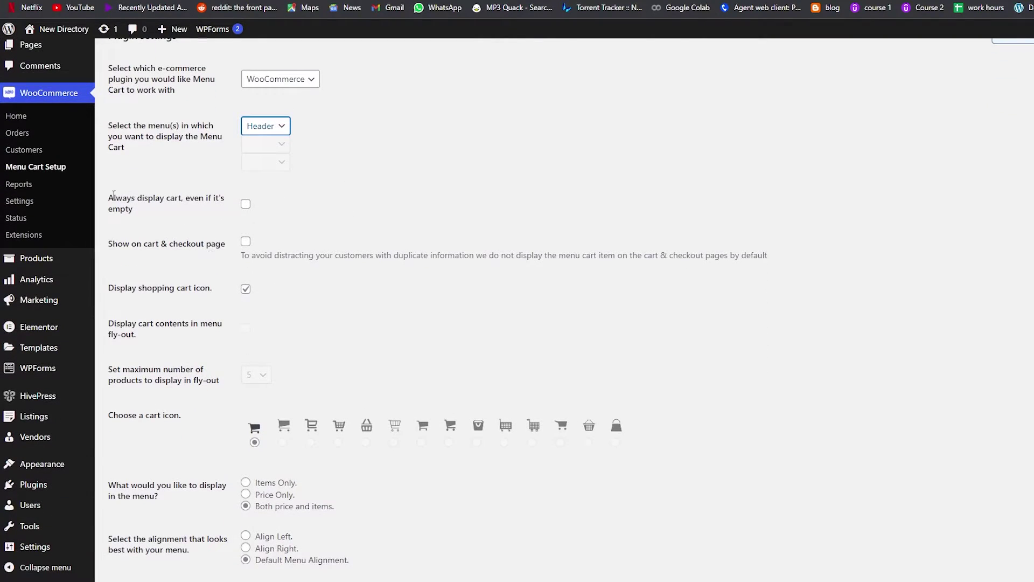
{"action": "left_click", "coordinate": [245, 204]}
{"action": "left_click", "coordinate": [246, 242]}
{"action": "scroll", "coordinate": [252, 247], "scroll_direction": "down", "scroll_amount": 1}
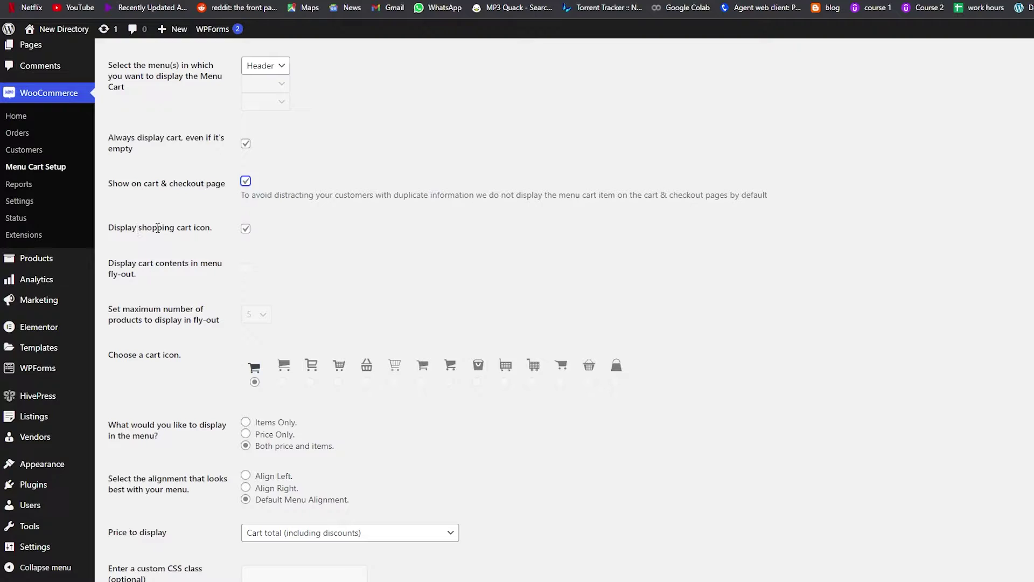
Review the fly-out settings and the available cart icons in the Menu Cart settings
{"action": "scroll", "coordinate": [257, 256], "scroll_direction": "down", "scroll_amount": 1}
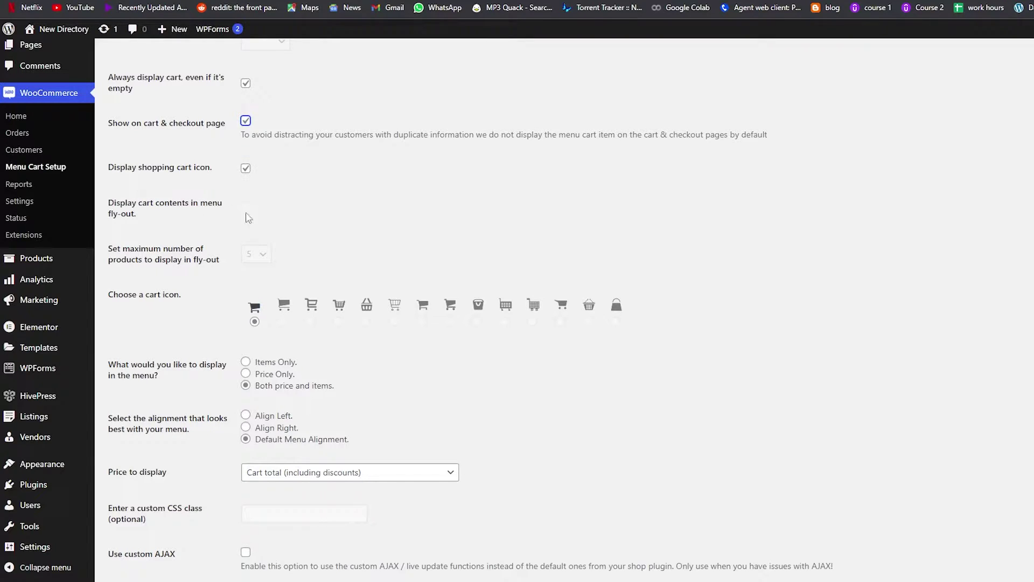
{"action": "left_click", "coordinate": [112, 294]}
{"action": "left_click_drag", "start_coordinate": [114, 294], "coordinate": [177, 295]}
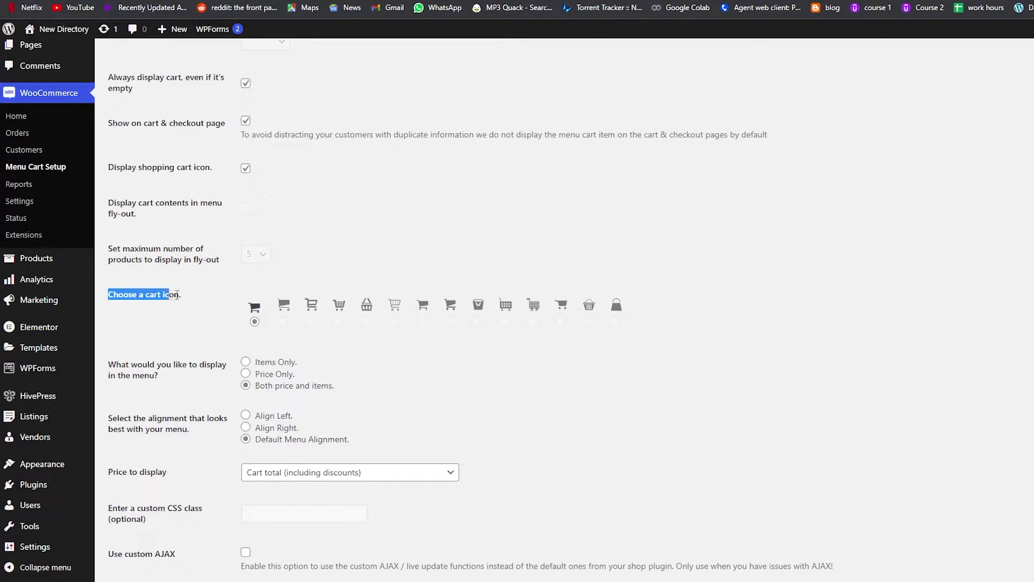
{"action": "left_click", "coordinate": [196, 323]}
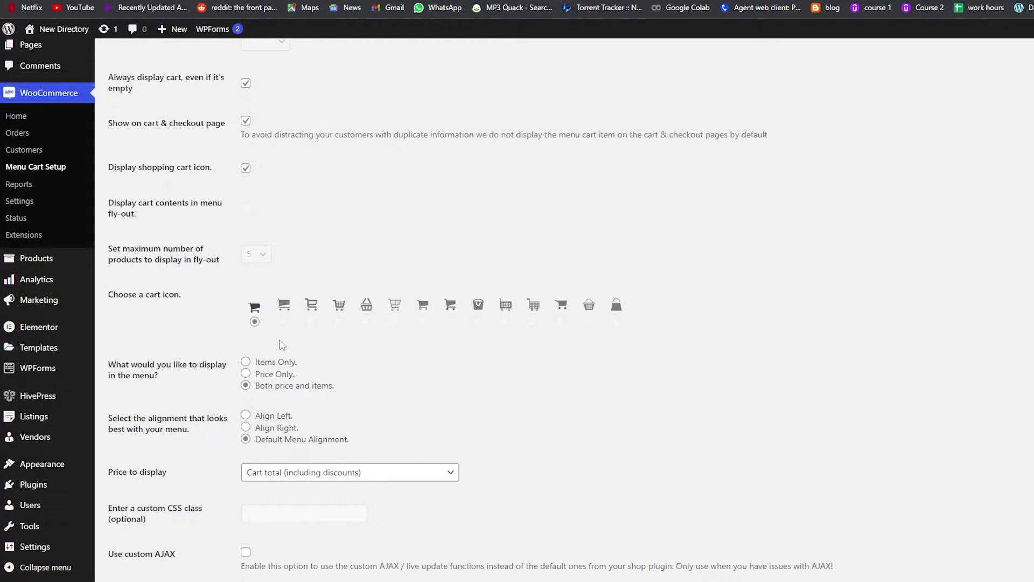
Try to choose a different cart icon and read the note on additional icons beneath the icon row
{"action": "left_click", "coordinate": [310, 323]}
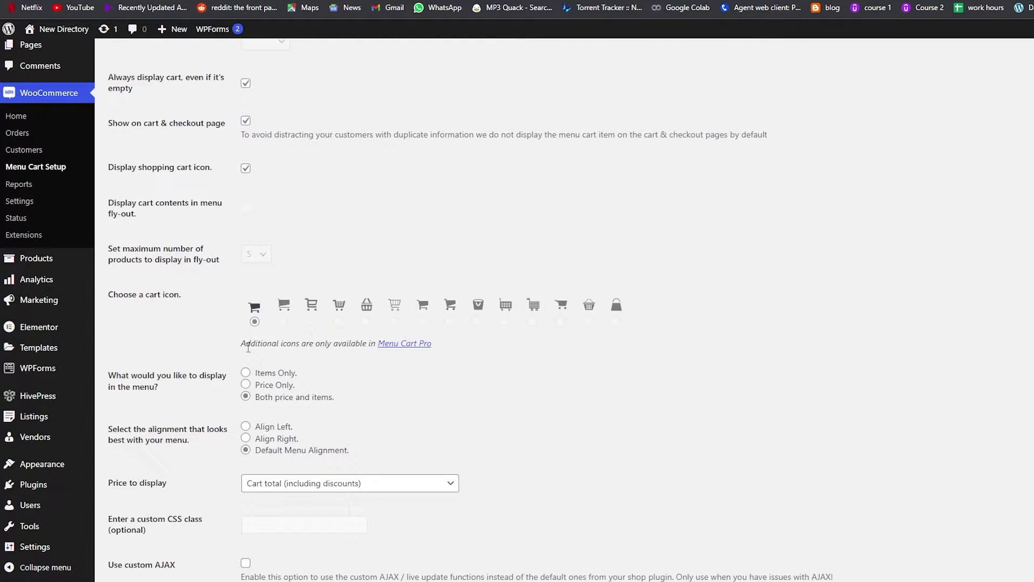
{"action": "left_click_drag", "start_coordinate": [242, 351], "coordinate": [375, 358]}
{"action": "left_click", "coordinate": [630, 370]}
{"action": "left_click_drag", "start_coordinate": [559, 329], "coordinate": [387, 323]}
{"action": "left_click_drag", "start_coordinate": [253, 324], "coordinate": [285, 318]}
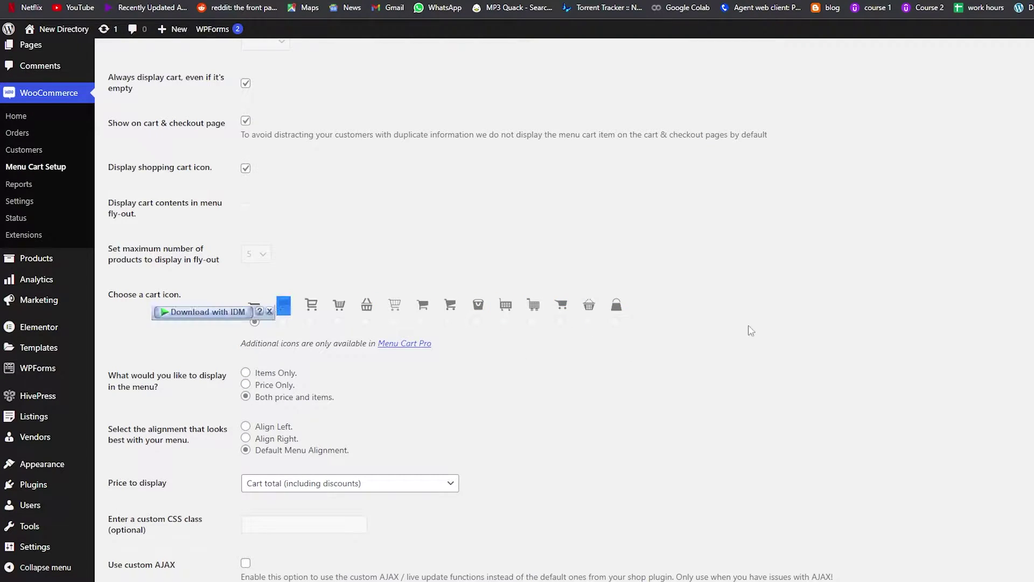
{"action": "left_click", "coordinate": [347, 311]}
{"action": "scroll", "coordinate": [296, 307], "scroll_direction": "down", "scroll_amount": 1}
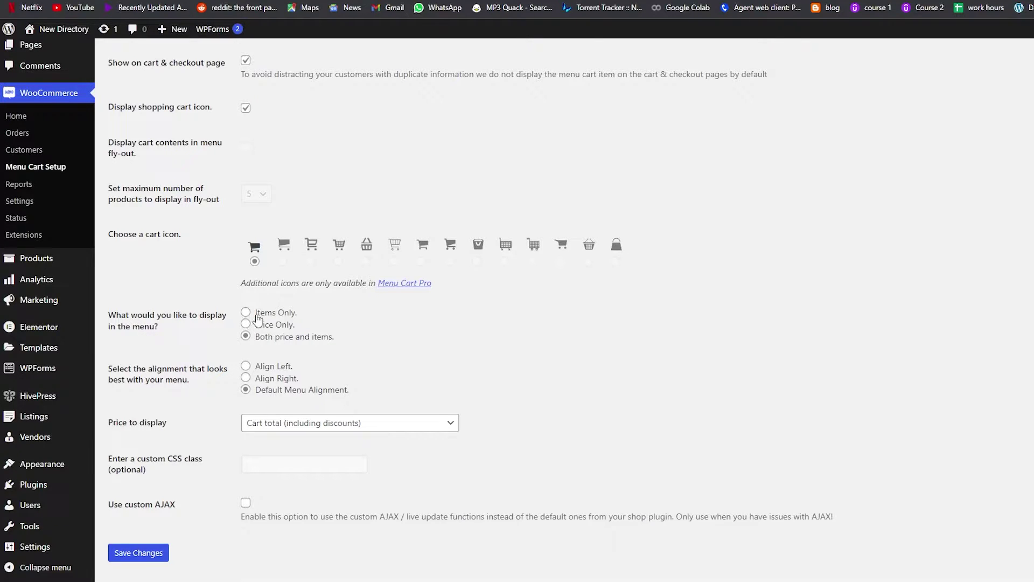
Choose both price and items as the menu display and set the cart alignment to Align Right
{"action": "left_click", "coordinate": [246, 335]}
{"action": "scroll", "coordinate": [282, 356], "scroll_direction": "down", "scroll_amount": 1}
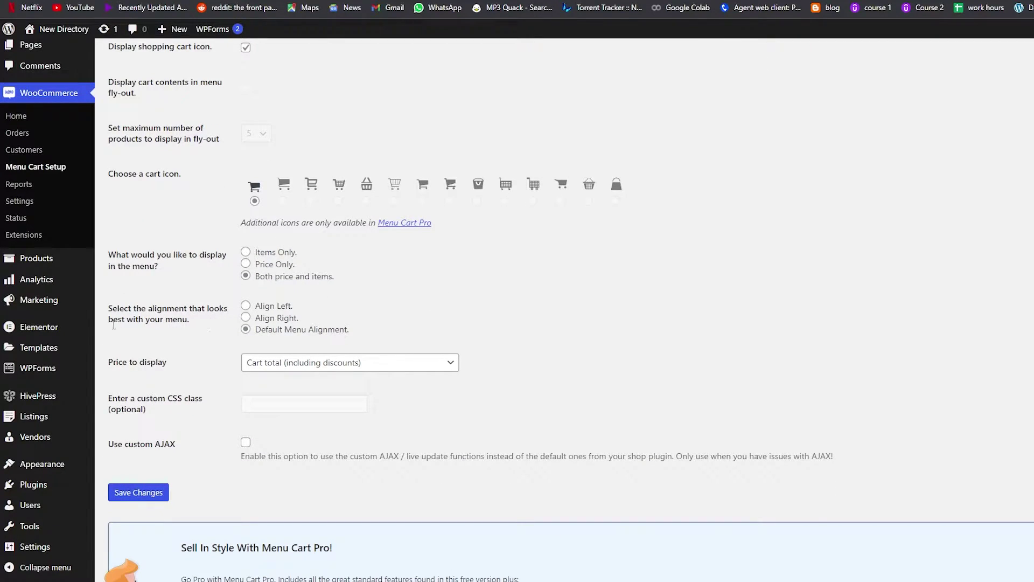
{"action": "left_click", "coordinate": [246, 319]}
{"action": "scroll", "coordinate": [247, 342], "scroll_direction": "down", "scroll_amount": 1}
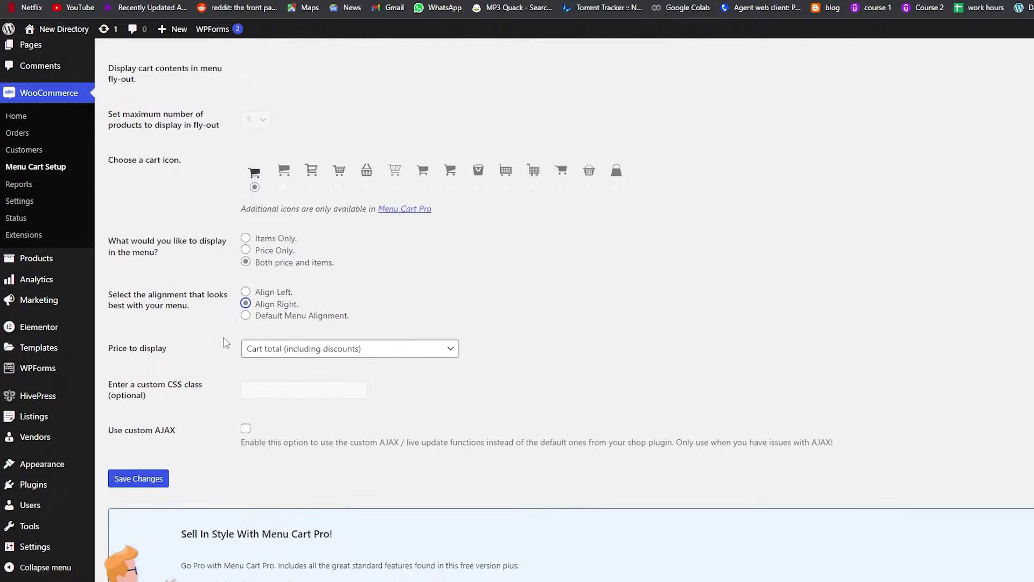
Check the price-to-display options and keep Cart total (including discounts)
{"action": "left_click", "coordinate": [264, 303]}
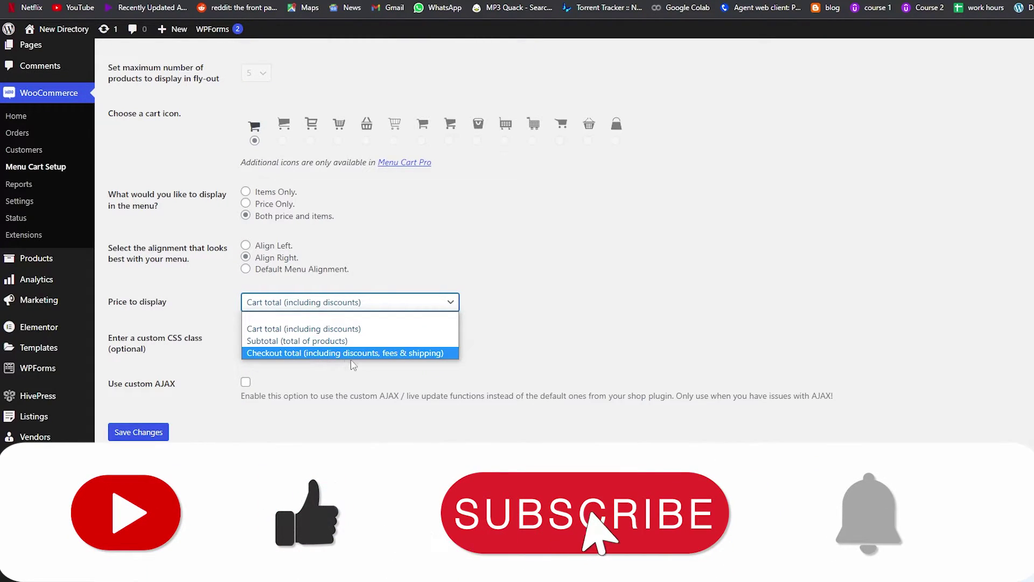
{"action": "left_click", "coordinate": [575, 316]}
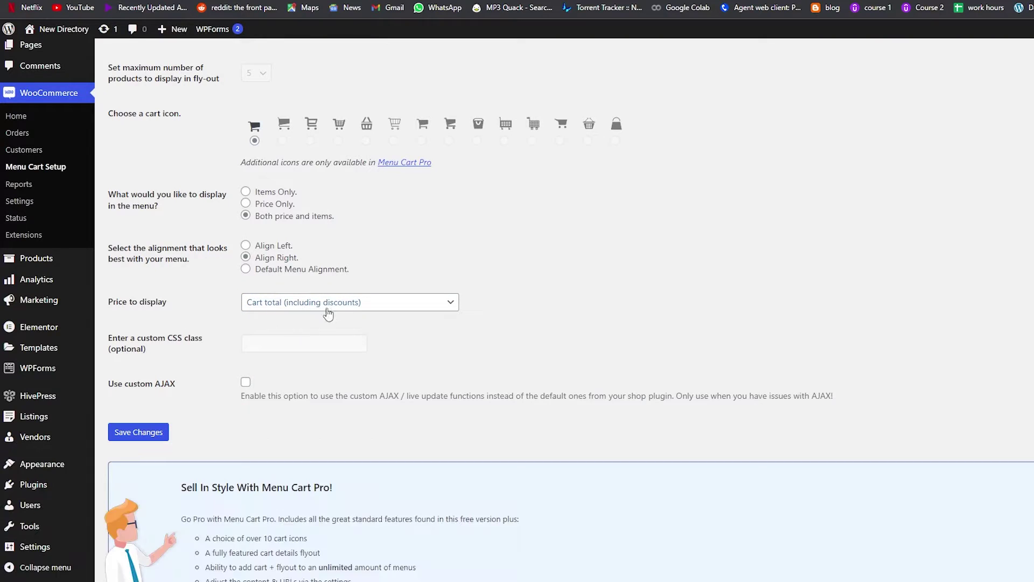
{"action": "scroll", "coordinate": [296, 312], "scroll_direction": "down", "scroll_amount": 1}
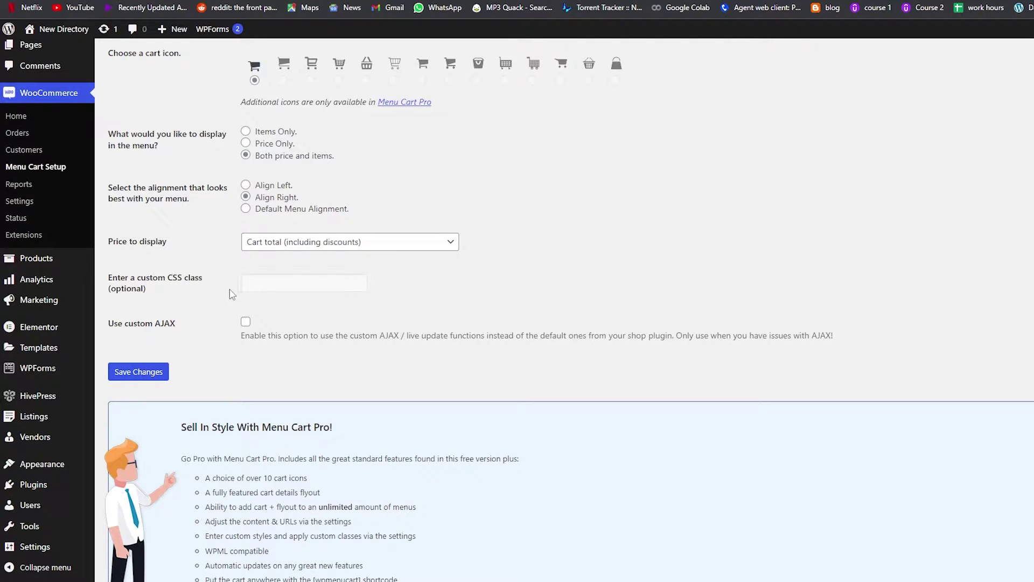
Look over the remaining Menu Cart options and try to enter a custom CSS class
{"action": "scroll", "coordinate": [232, 294], "scroll_direction": "up", "scroll_amount": 1}
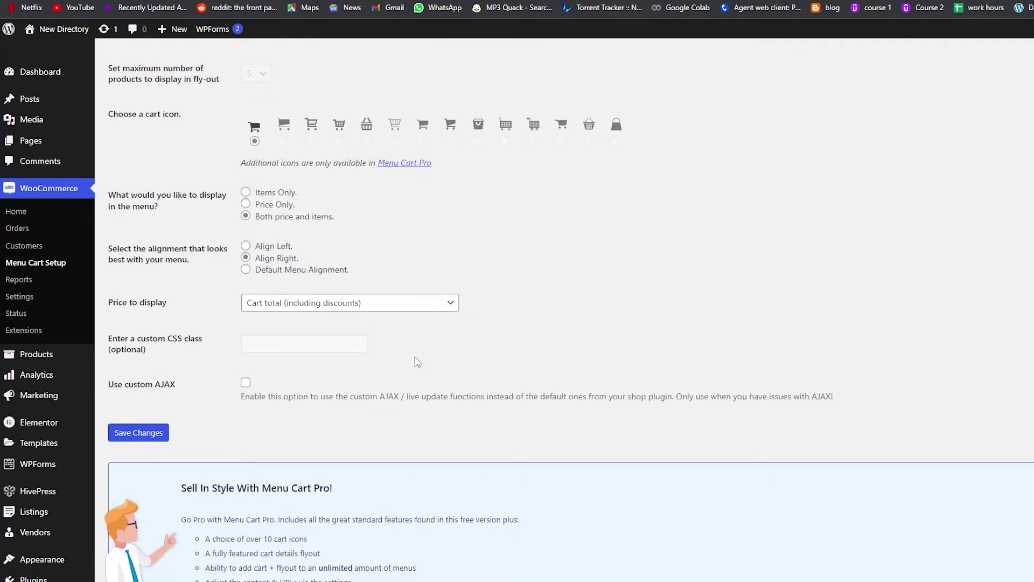
{"action": "scroll", "coordinate": [415, 366], "scroll_direction": "up", "scroll_amount": 7}
{"action": "scroll", "coordinate": [350, 386], "scroll_direction": "down", "scroll_amount": 11}
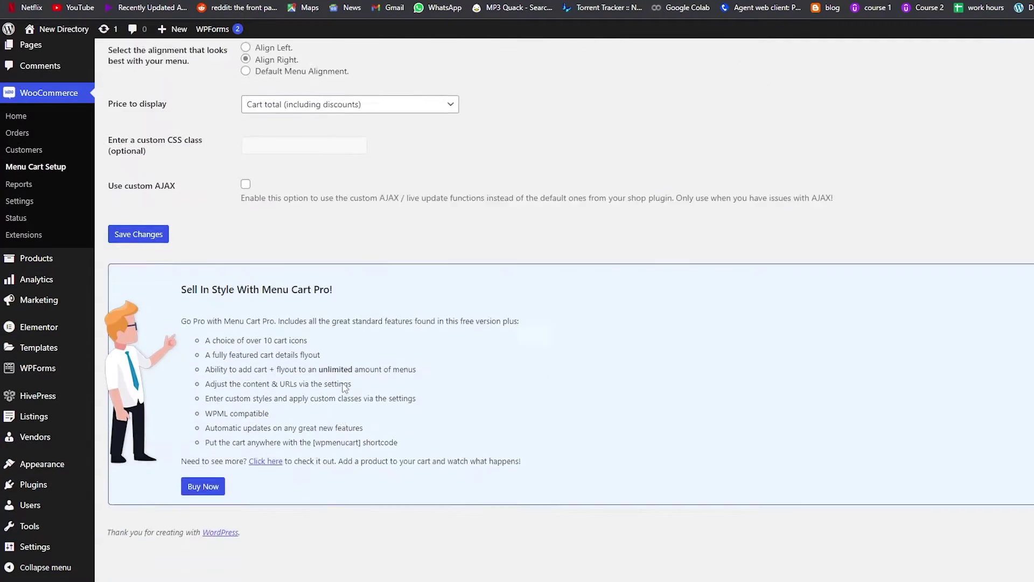
{"action": "scroll", "coordinate": [296, 301], "scroll_direction": "up", "scroll_amount": 2}
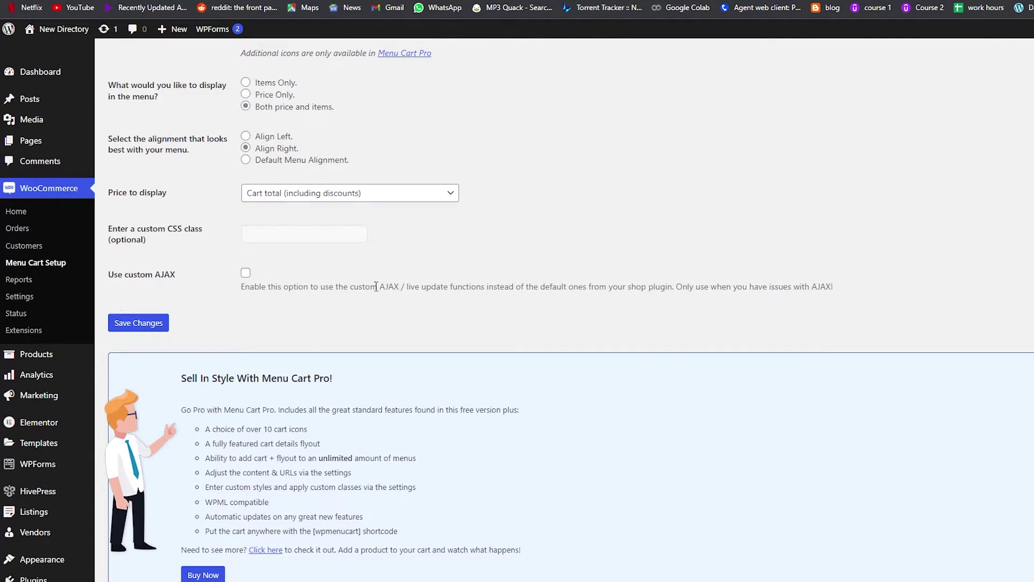
{"action": "left_click", "coordinate": [250, 242]}
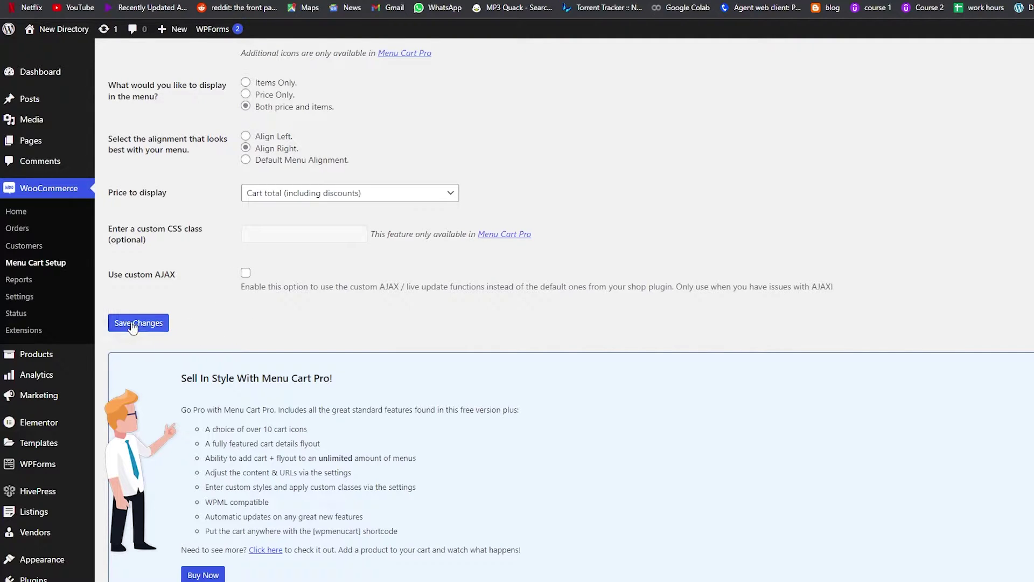
Save the Menu Cart settings
{"action": "left_click", "coordinate": [145, 335]}
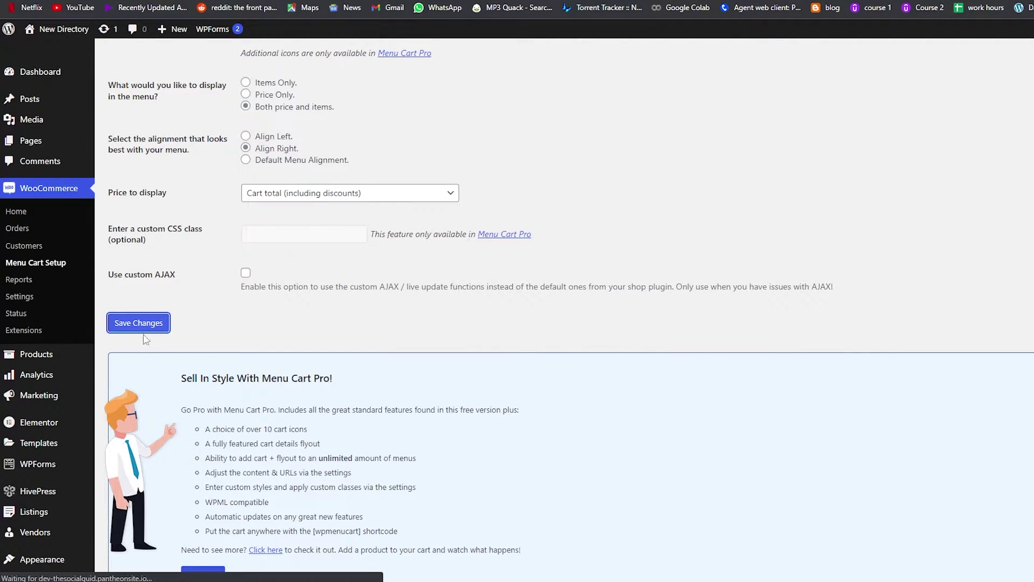
{"action": "scroll", "coordinate": [167, 485], "scroll_direction": "down", "scroll_amount": 6}
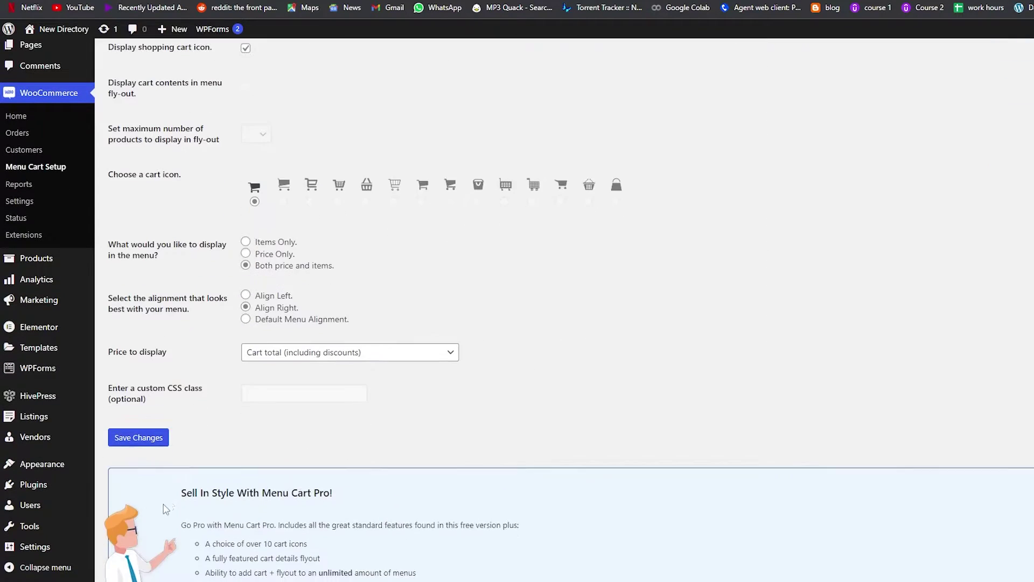
{"action": "scroll", "coordinate": [166, 509], "scroll_direction": "up", "scroll_amount": 6}
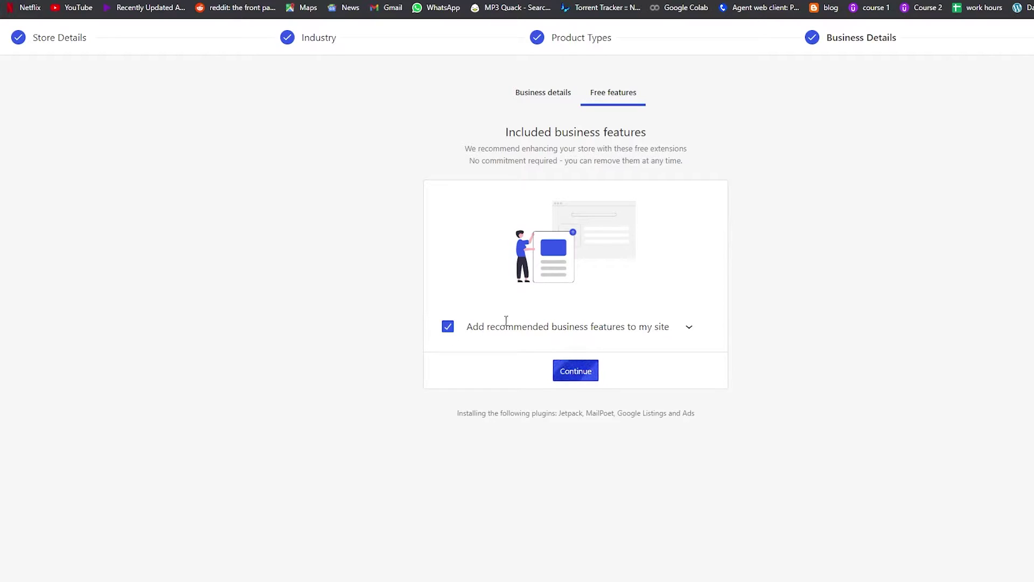
Expand the recommended business features, keep Jetpack, MailPoet and Google Listings and Ads selected, and continue to the theme choice
{"action": "left_click", "coordinate": [688, 327]}
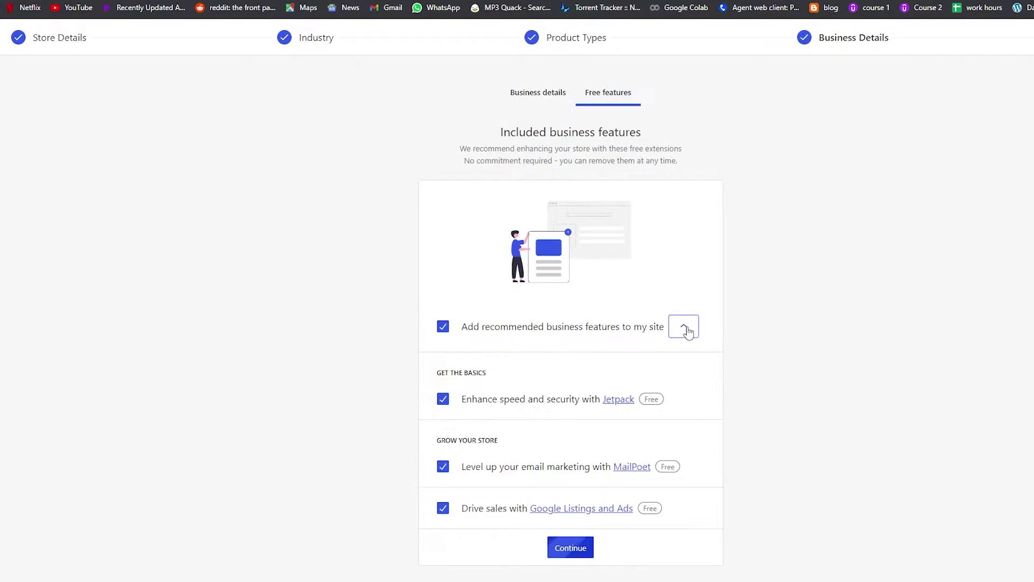
{"action": "scroll", "coordinate": [674, 383], "scroll_direction": "down", "scroll_amount": 1}
{"action": "scroll", "coordinate": [596, 458], "scroll_direction": "up", "scroll_amount": 1}
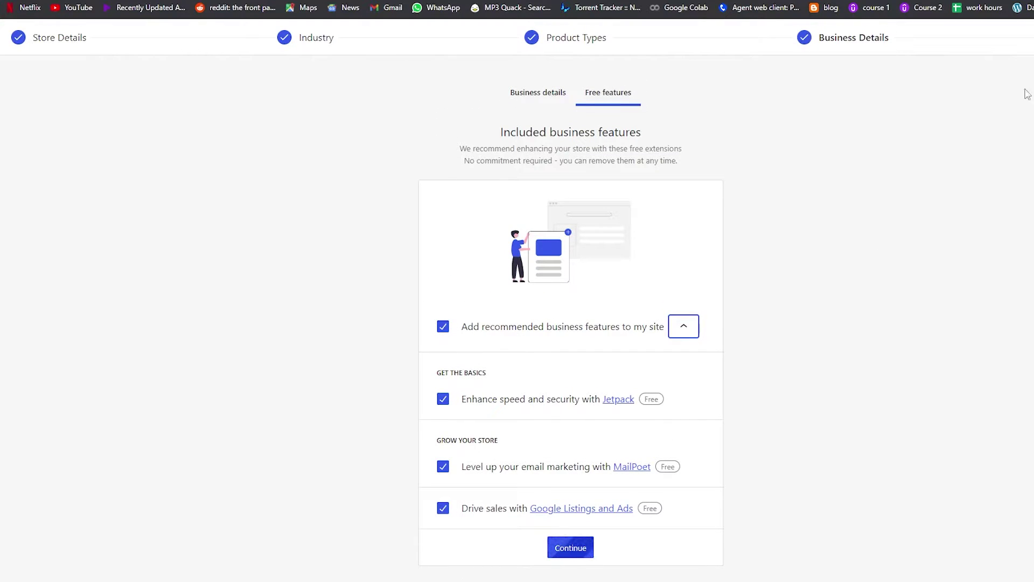
{"action": "scroll", "coordinate": [781, 307], "scroll_direction": "down", "scroll_amount": 1}
{"action": "scroll", "coordinate": [753, 342], "scroll_direction": "up", "scroll_amount": 1}
{"action": "scroll", "coordinate": [792, 219], "scroll_direction": "down", "scroll_amount": 1}
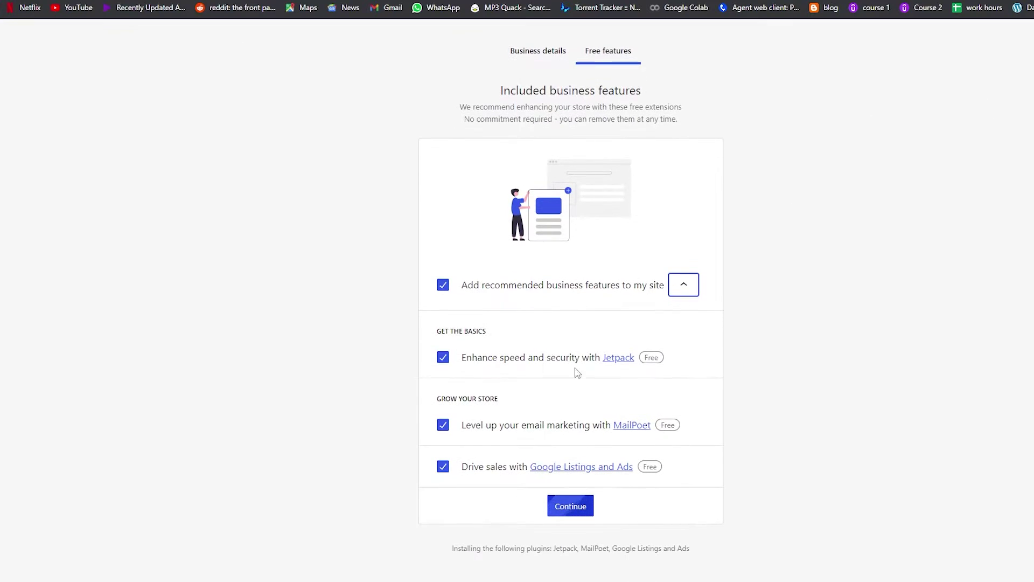
{"action": "scroll", "coordinate": [824, 323], "scroll_direction": "up", "scroll_amount": 1}
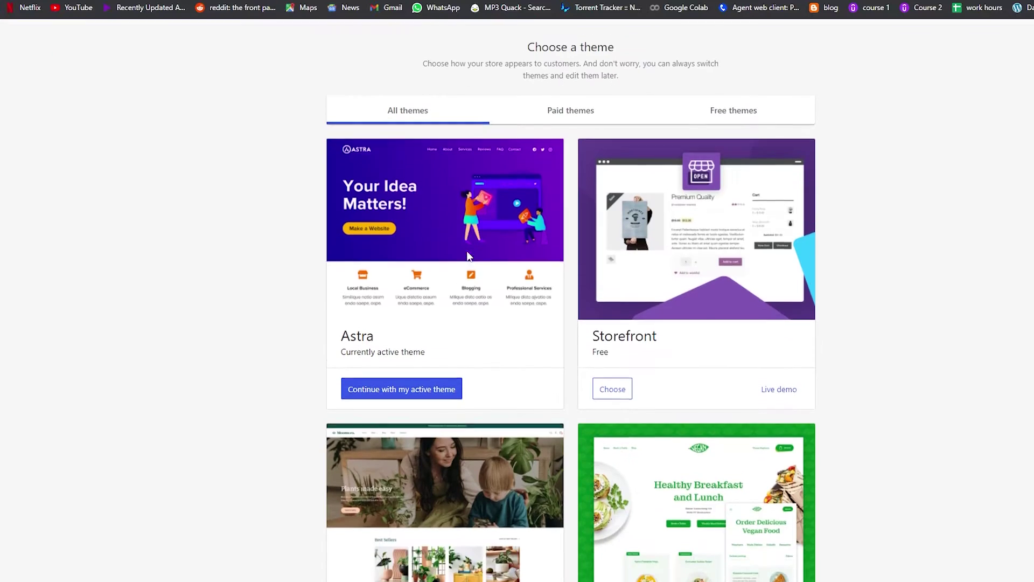
Look through the store themes on offer, comparing the paid and free categories
{"action": "scroll", "coordinate": [633, 85], "scroll_direction": "down", "scroll_amount": 1}
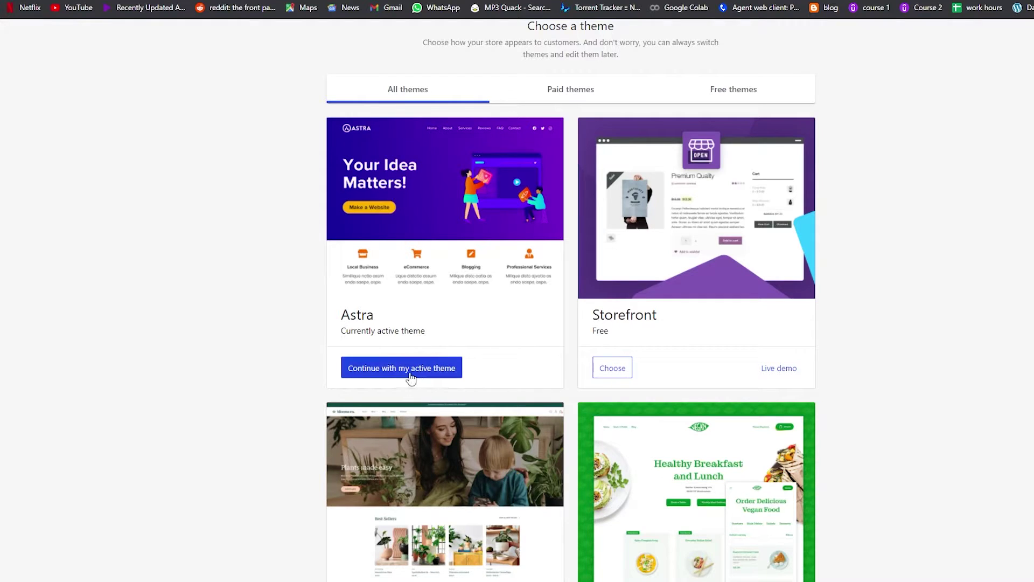
{"action": "scroll", "coordinate": [560, 323], "scroll_direction": "up", "scroll_amount": 1}
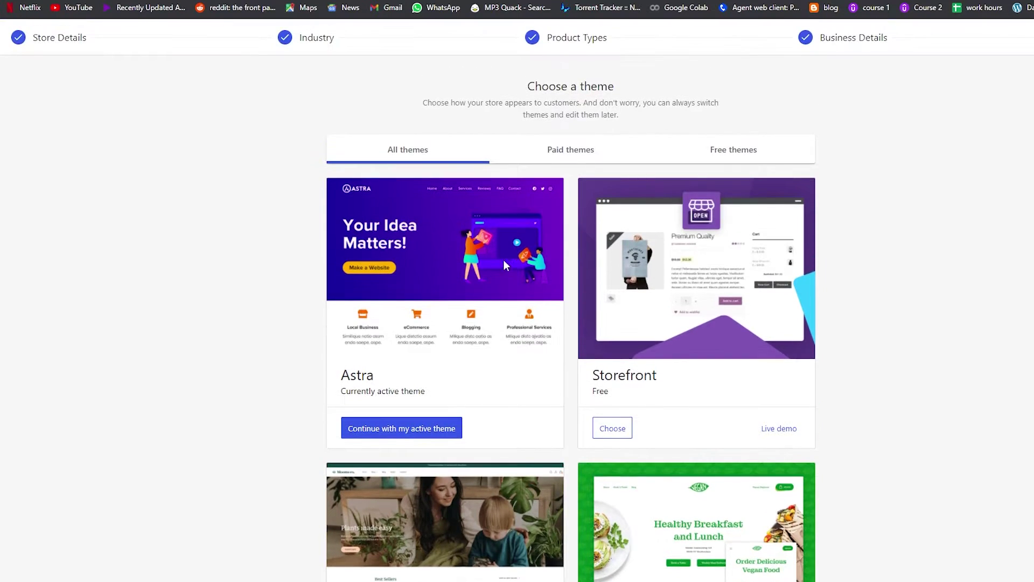
{"action": "scroll", "coordinate": [533, 323], "scroll_direction": "down", "scroll_amount": 2}
{"action": "scroll", "coordinate": [565, 389], "scroll_direction": "down", "scroll_amount": 2}
{"action": "scroll", "coordinate": [571, 388], "scroll_direction": "up", "scroll_amount": 4}
{"action": "left_click", "coordinate": [753, 152]}
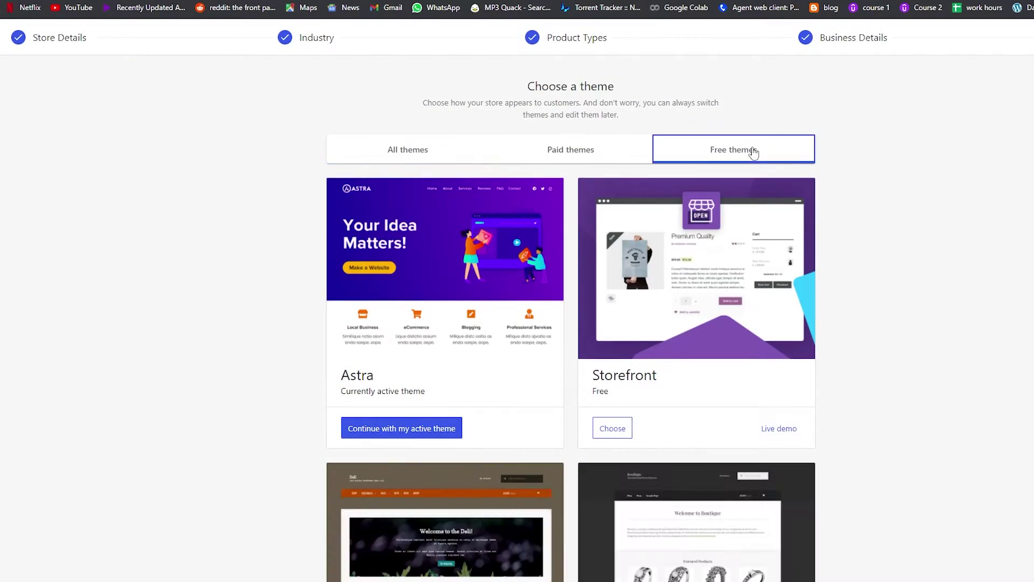
{"action": "left_click", "coordinate": [587, 157]}
{"action": "left_click", "coordinate": [709, 154]}
Browse the free themes and continue the store setup with the active Astra theme
{"action": "scroll", "coordinate": [507, 470], "scroll_direction": "down", "scroll_amount": 6}
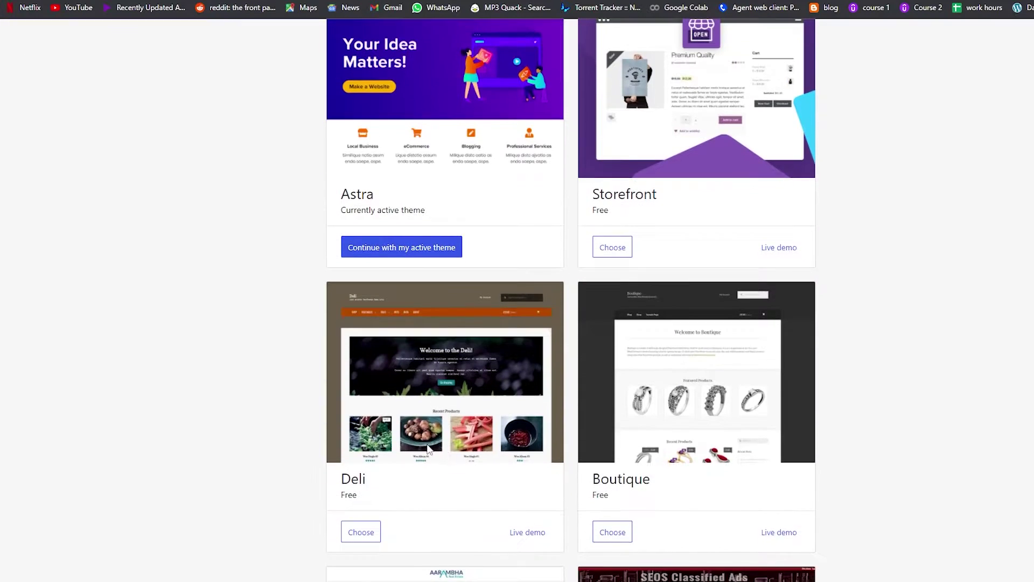
{"action": "scroll", "coordinate": [506, 466], "scroll_direction": "up", "scroll_amount": 1}
{"action": "scroll", "coordinate": [506, 464], "scroll_direction": "down", "scroll_amount": 5}
{"action": "scroll", "coordinate": [503, 469], "scroll_direction": "up", "scroll_amount": 11}
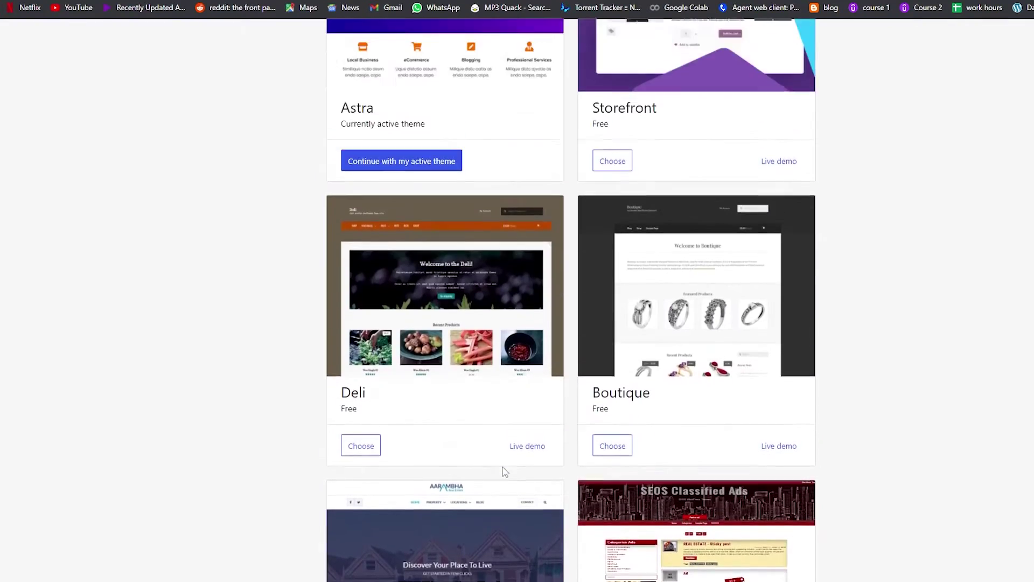
{"action": "left_click", "coordinate": [390, 376]}
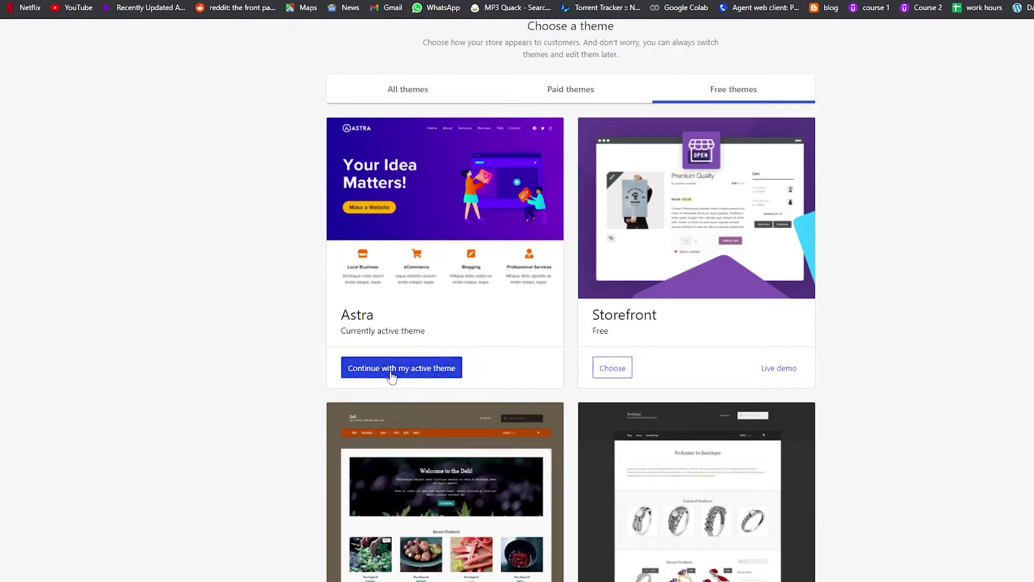
{"action": "left_click", "coordinate": [527, 317]}
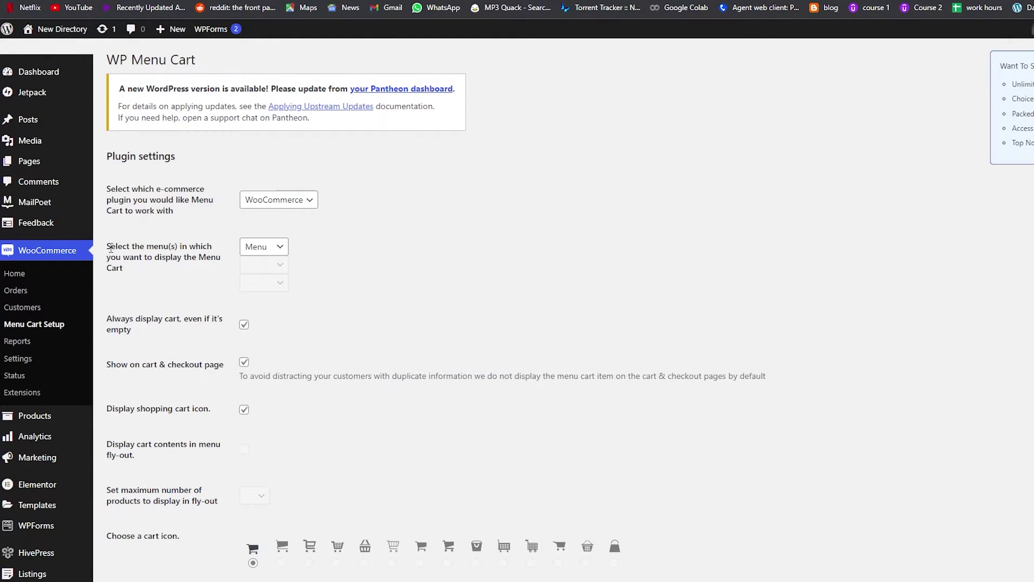
Choose Menu as the menu in which the Menu Cart is displayed and save the changes
{"action": "left_click_drag", "start_coordinate": [105, 252], "coordinate": [106, 186]}
{"action": "left_click", "coordinate": [162, 281]}
{"action": "left_click", "coordinate": [253, 246]}
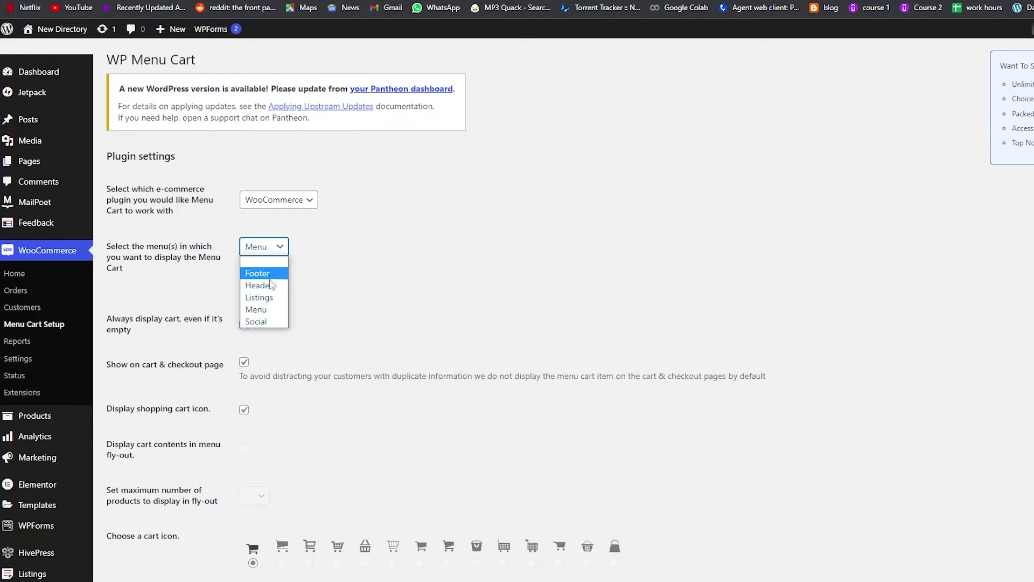
{"action": "left_click", "coordinate": [256, 309]}
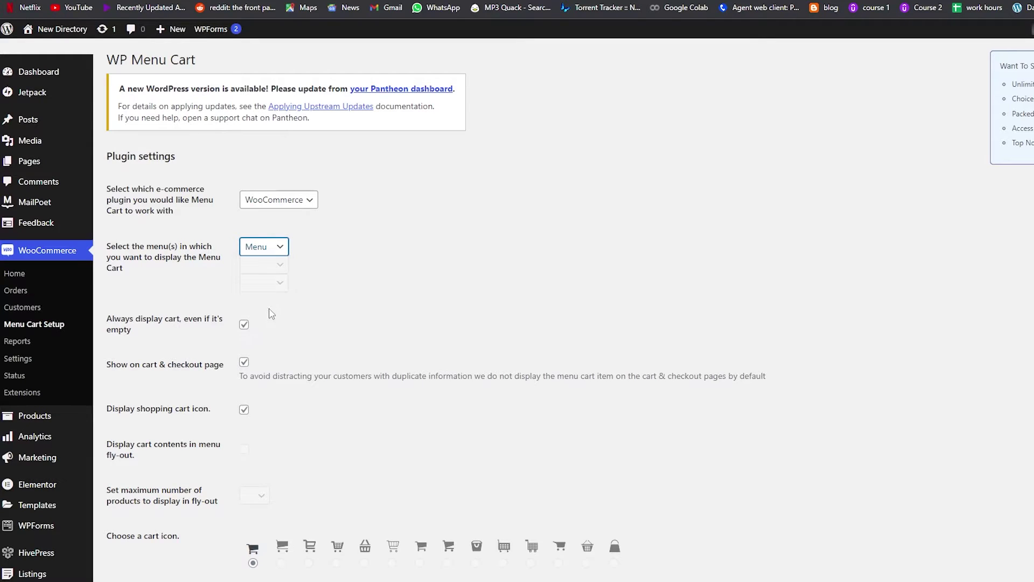
{"action": "scroll", "coordinate": [297, 279], "scroll_direction": "down", "scroll_amount": 11}
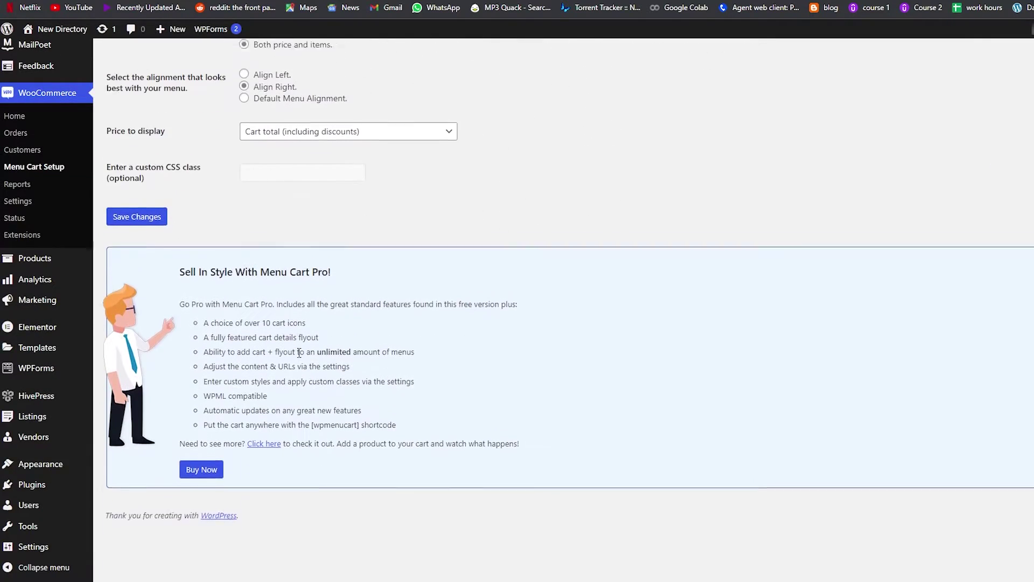
{"action": "left_click", "coordinate": [126, 203]}
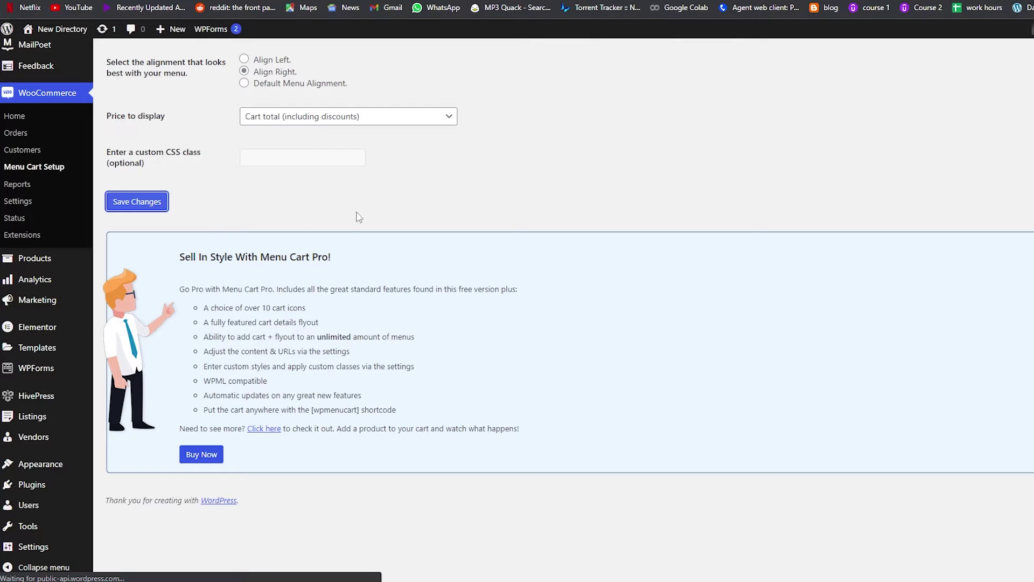
{"action": "scroll", "coordinate": [365, 253], "scroll_direction": "up", "scroll_amount": 7}
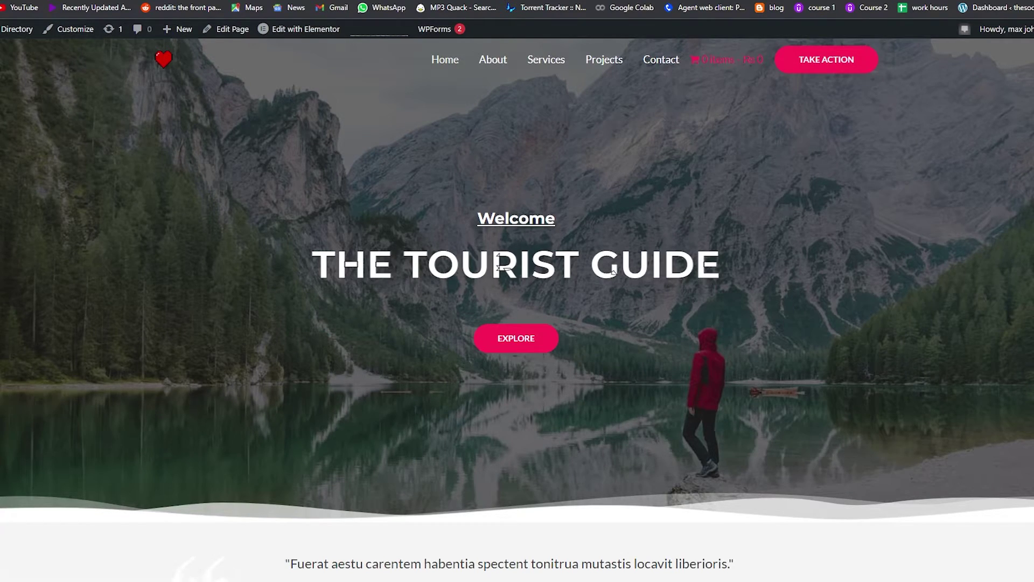
Open the cart item in the site's header menu and look through the page it leads to
{"action": "left_click", "coordinate": [705, 64]}
{"action": "scroll", "coordinate": [351, 248], "scroll_direction": "down", "scroll_amount": 7}
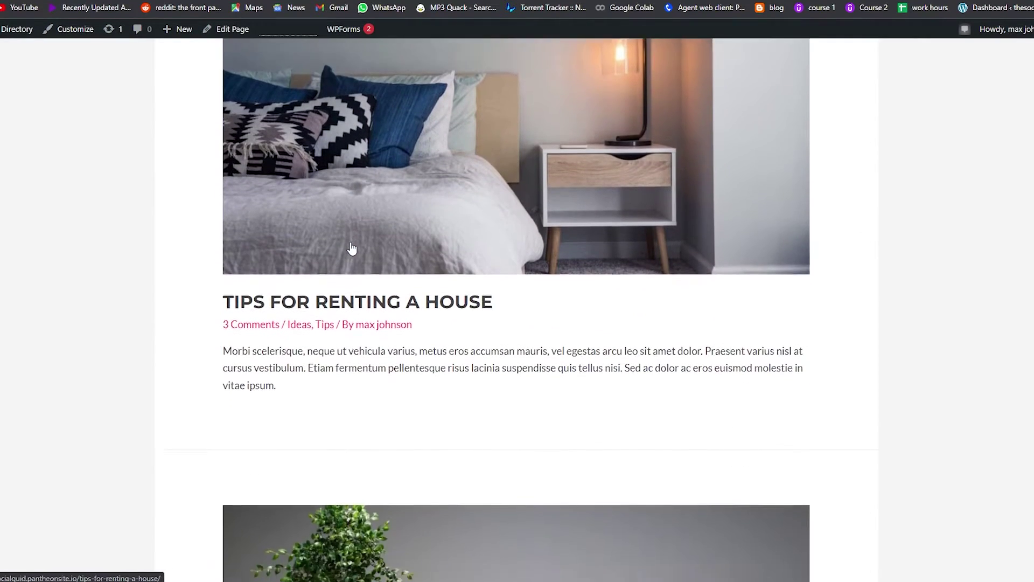
{"action": "scroll", "coordinate": [351, 248], "scroll_direction": "down", "scroll_amount": 20}
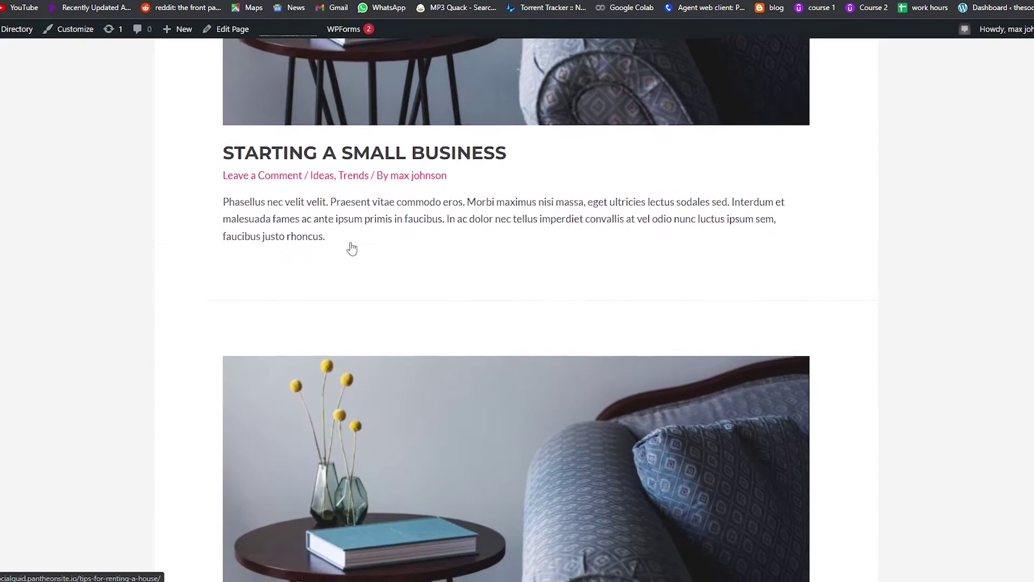
{"action": "scroll", "coordinate": [352, 248], "scroll_direction": "down", "scroll_amount": 12}
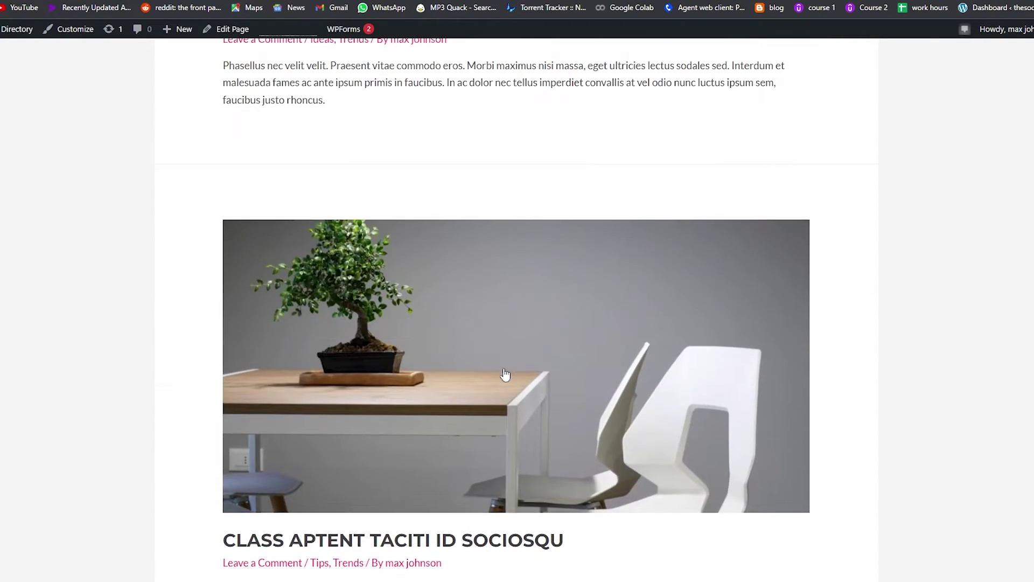
{"action": "scroll", "coordinate": [505, 374], "scroll_direction": "up", "scroll_amount": 20}
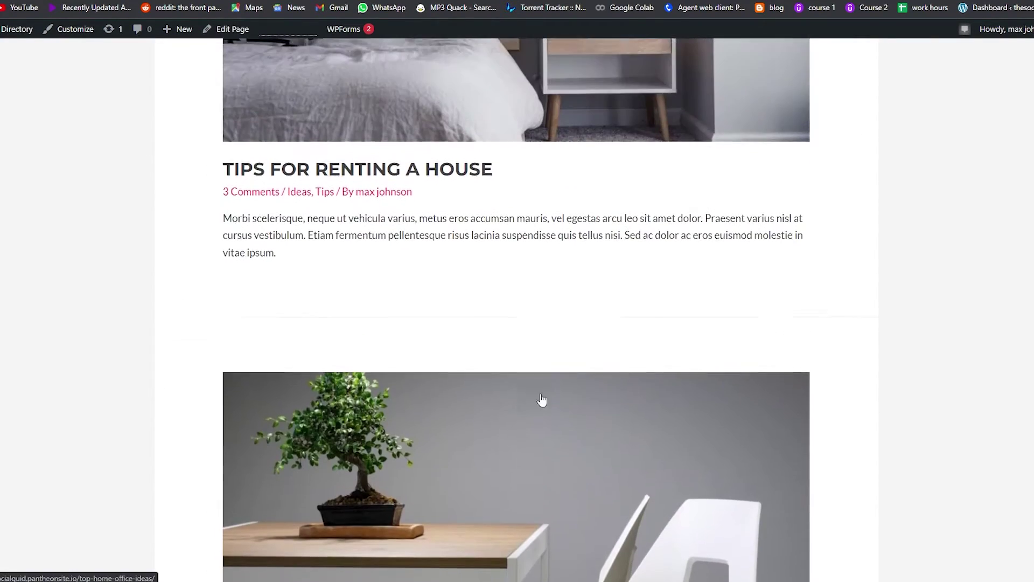
Look through the blog page, view the post "Aenean Sed Pulvinar et Diam", and follow the header menu's cart item again
{"action": "scroll", "coordinate": [542, 400], "scroll_direction": "up", "scroll_amount": 10}
{"action": "scroll", "coordinate": [478, 318], "scroll_direction": "down", "scroll_amount": 12}
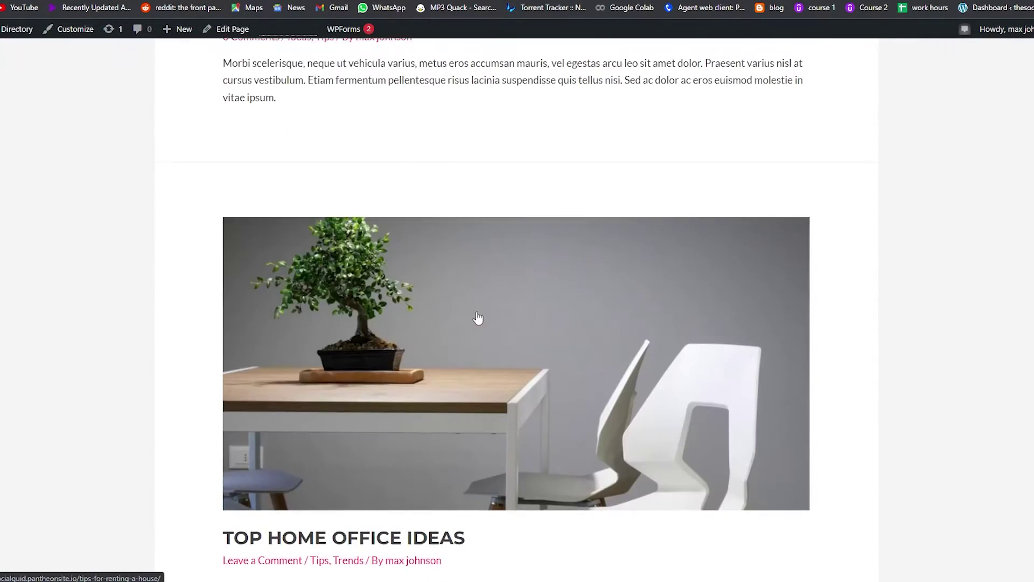
{"action": "scroll", "coordinate": [478, 318], "scroll_direction": "down", "scroll_amount": 20}
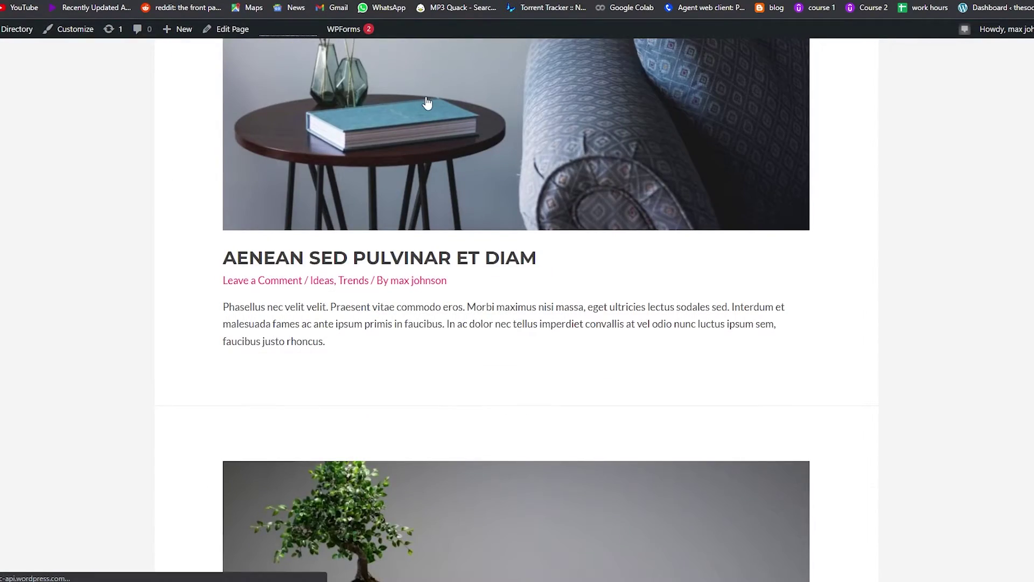
{"action": "left_click", "coordinate": [478, 120]}
{"action": "scroll", "coordinate": [463, 264], "scroll_direction": "down", "scroll_amount": 9}
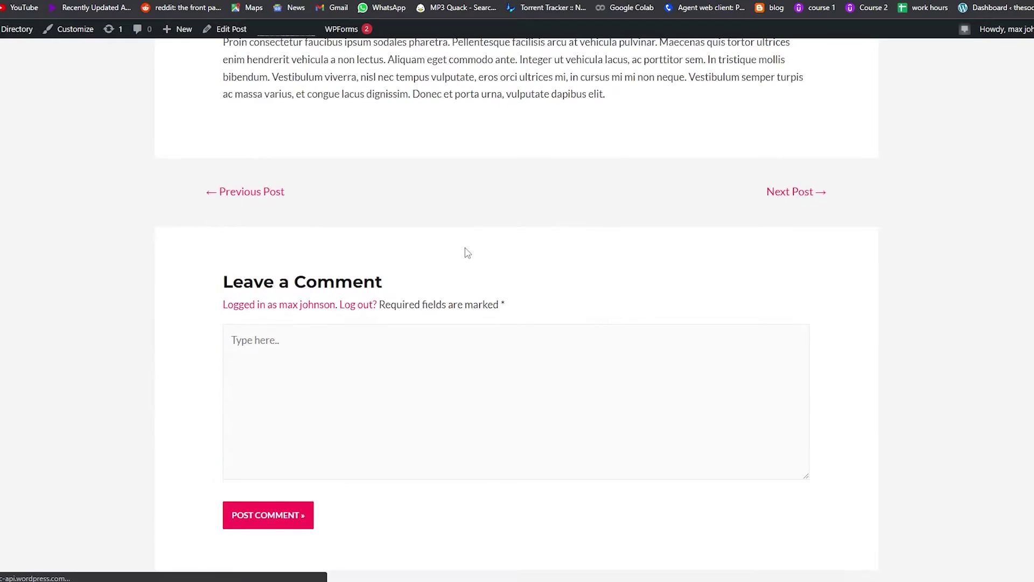
{"action": "scroll", "coordinate": [474, 253], "scroll_direction": "up", "scroll_amount": 3}
{"action": "scroll", "coordinate": [482, 237], "scroll_direction": "up", "scroll_amount": 7}
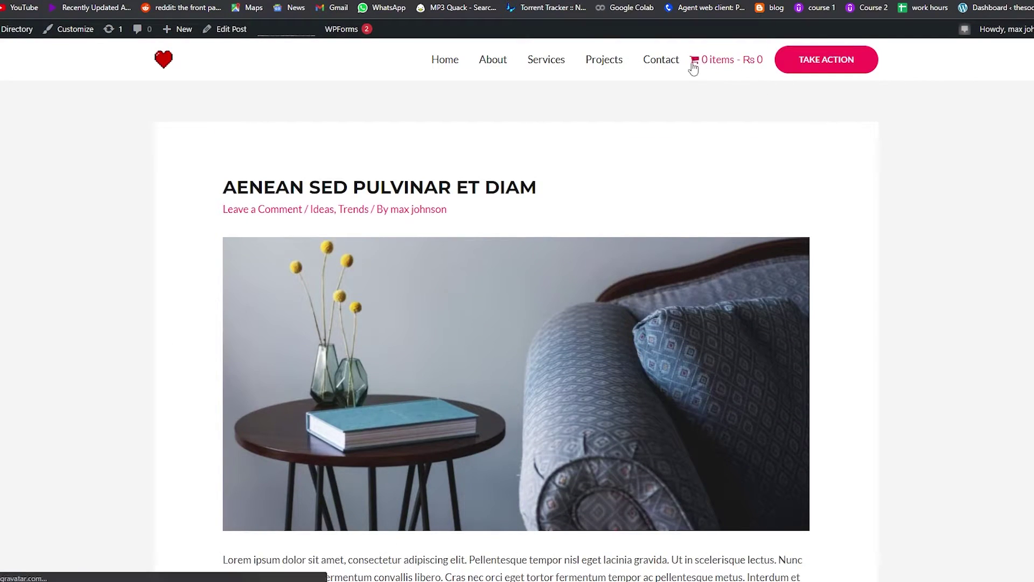
{"action": "left_click", "coordinate": [710, 64]}
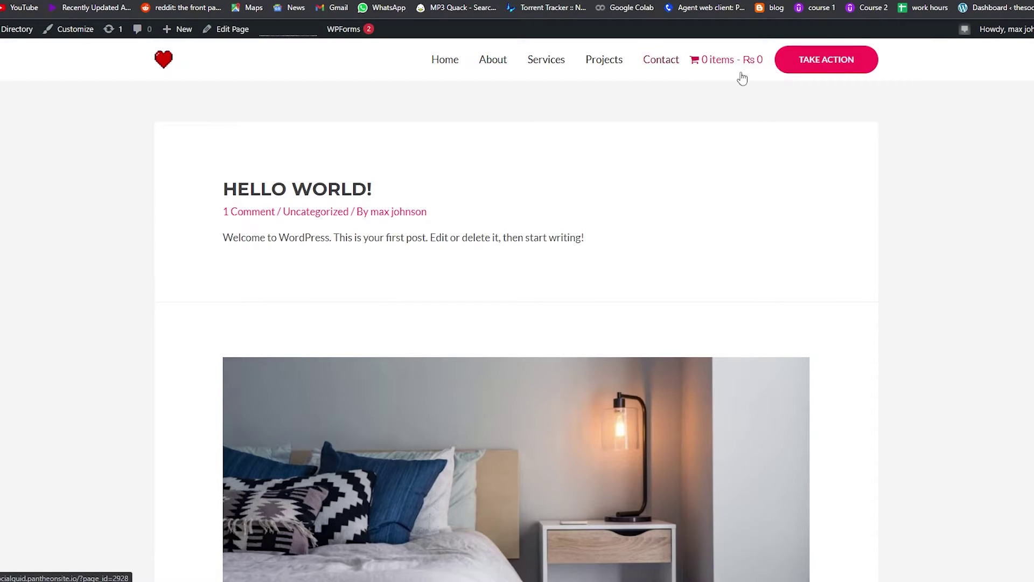
{"action": "scroll", "coordinate": [700, 73], "scroll_direction": "down", "scroll_amount": 1}
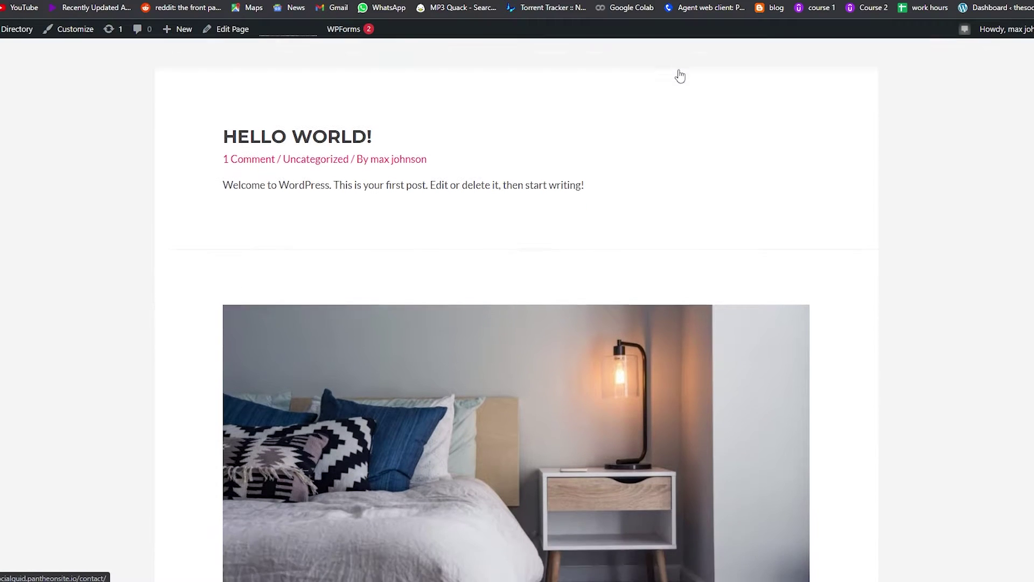
Return to the Menu Cart plugin settings and review the display, icon and alignment options
{"action": "key", "text": "ctrl+Tab"}
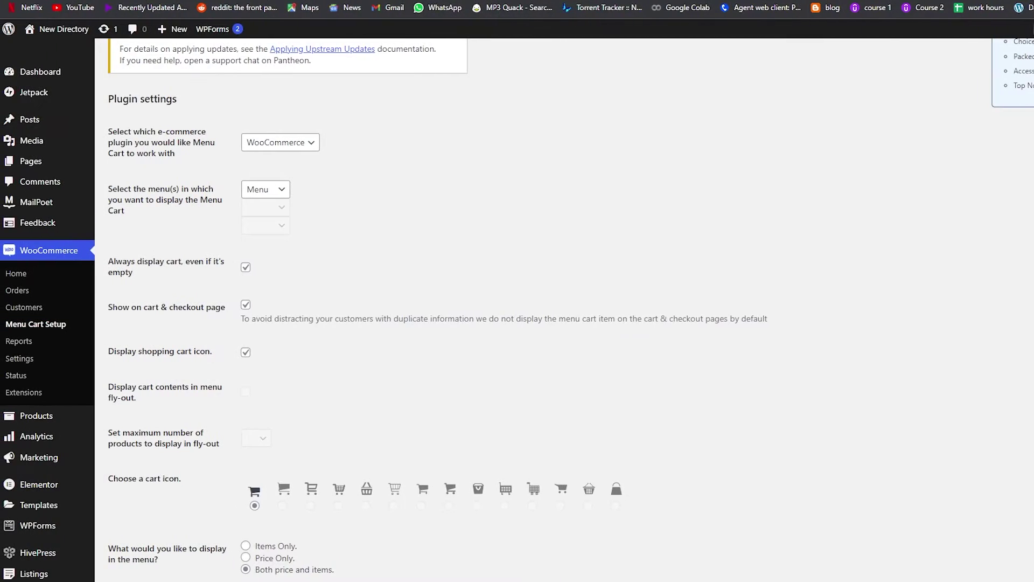
{"action": "scroll", "coordinate": [343, 482], "scroll_direction": "up", "scroll_amount": 1}
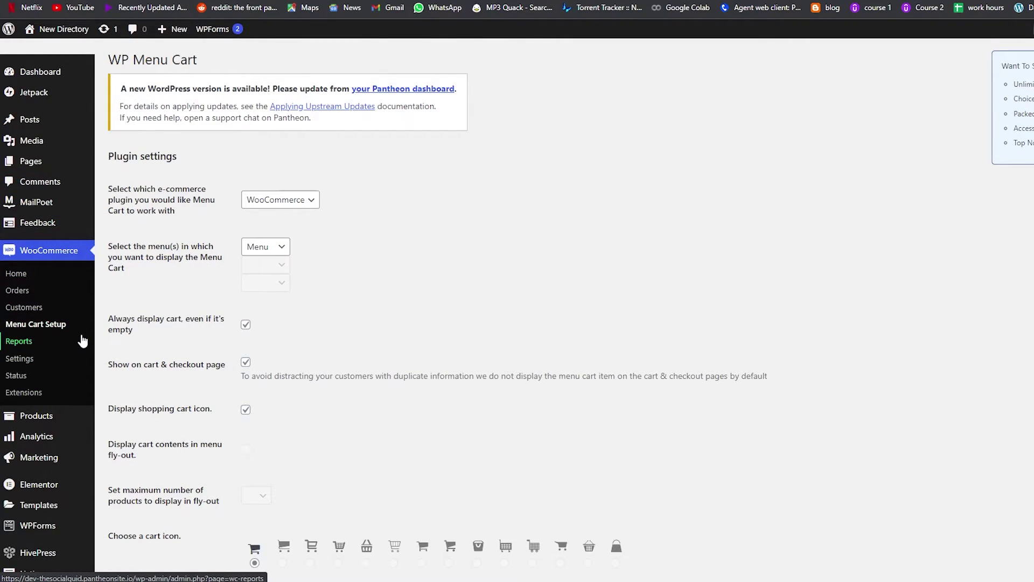
{"action": "scroll", "coordinate": [80, 341], "scroll_direction": "down", "scroll_amount": 5}
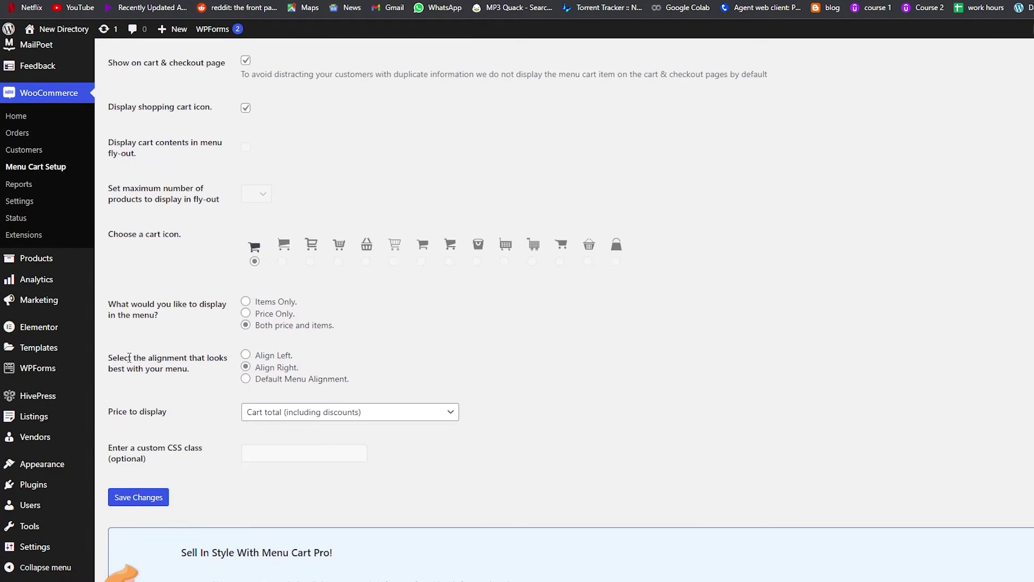
Search for new plugins with the keyword "cart", then install and activate CartBounty – Save and recover abandoned carts for WooCommerce
{"action": "mouse_move", "coordinate": [32, 492]}
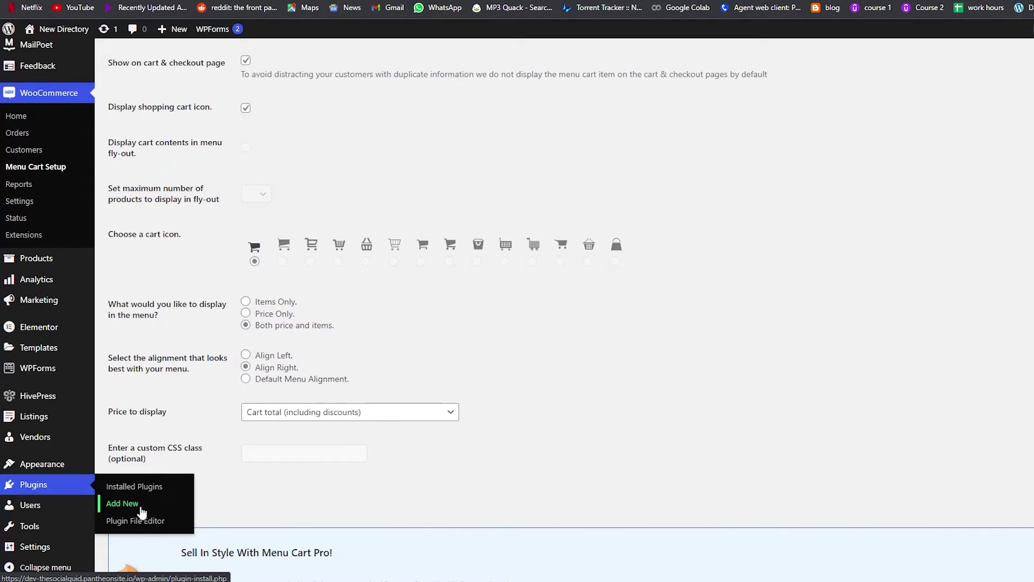
{"action": "left_click", "coordinate": [141, 511]}
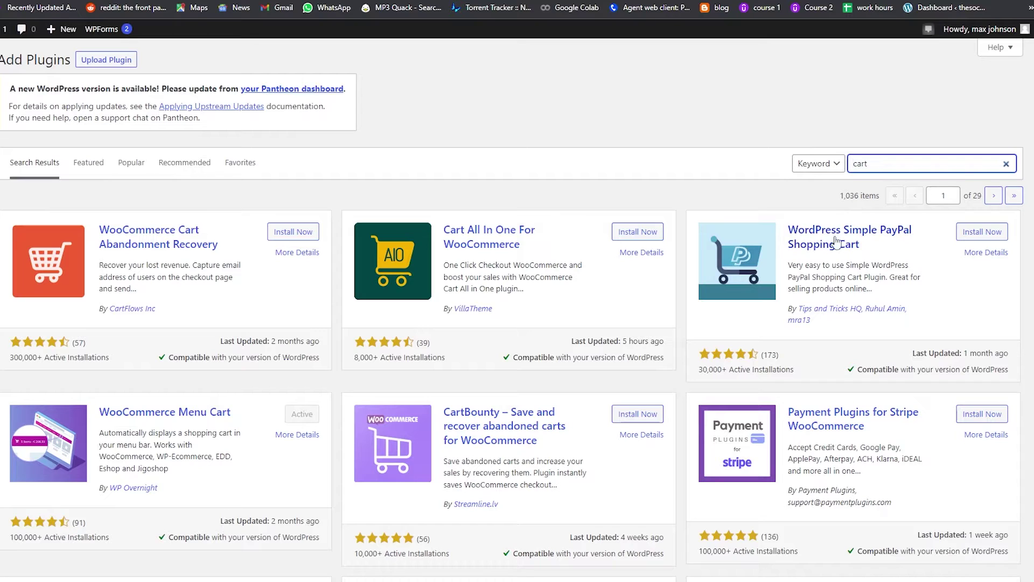
{"action": "scroll", "coordinate": [837, 248], "scroll_direction": "down", "scroll_amount": 1}
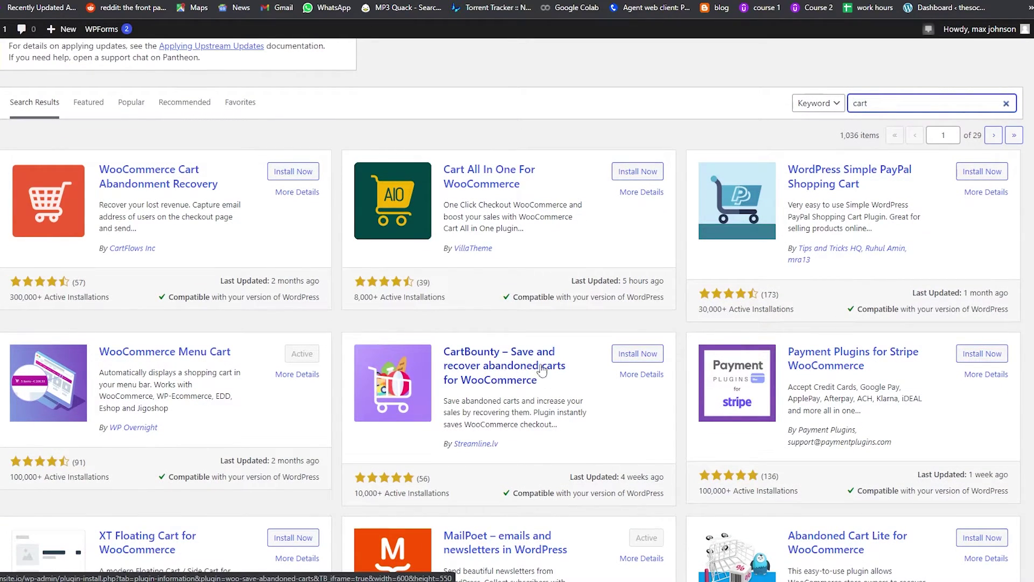
{"action": "scroll", "coordinate": [542, 370], "scroll_direction": "down", "scroll_amount": 2}
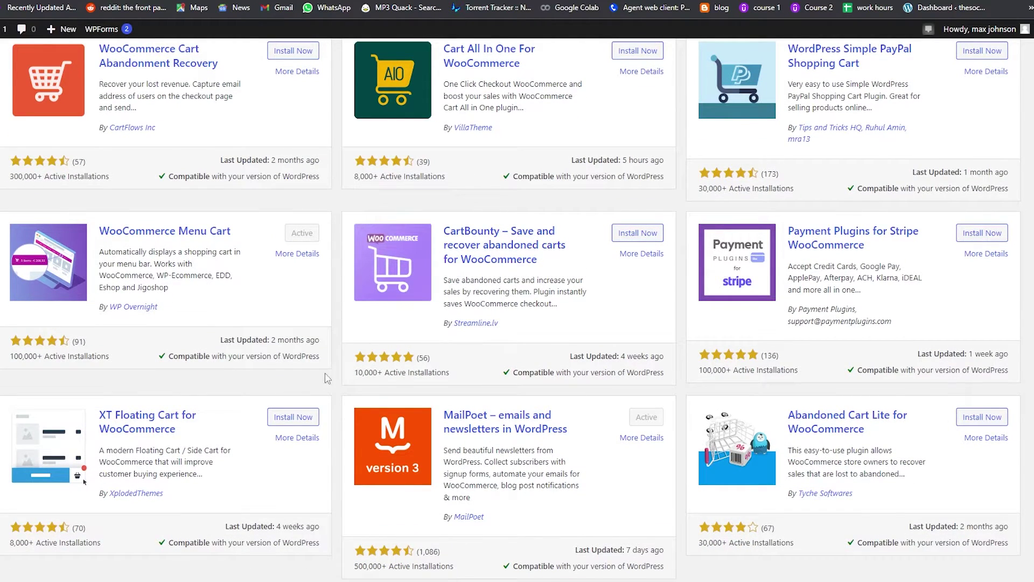
{"action": "scroll", "coordinate": [334, 379], "scroll_direction": "down", "scroll_amount": 3}
{"action": "scroll", "coordinate": [334, 379], "scroll_direction": "down", "scroll_amount": 4}
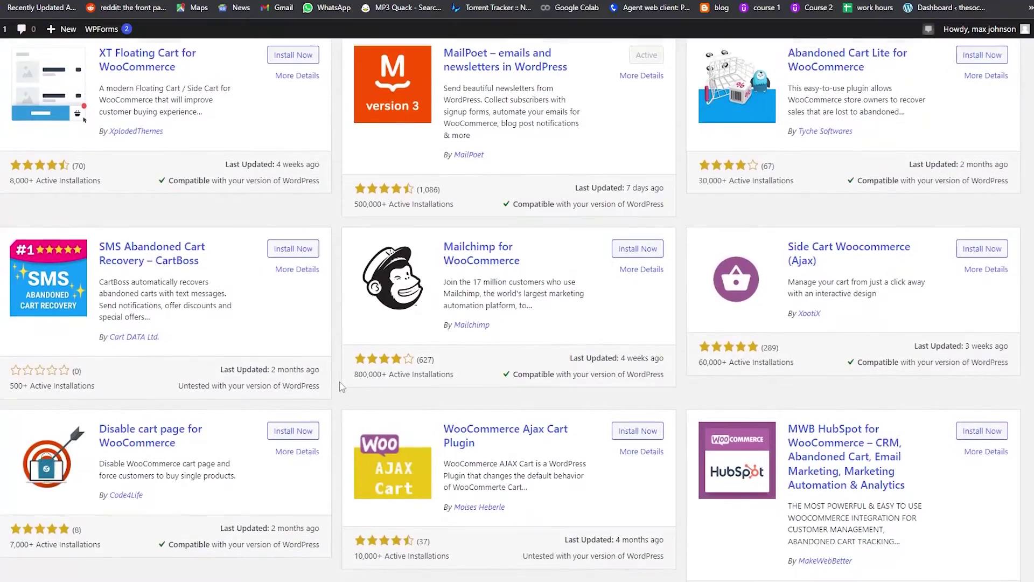
{"action": "scroll", "coordinate": [338, 390], "scroll_direction": "down", "scroll_amount": 4}
{"action": "scroll", "coordinate": [338, 390], "scroll_direction": "down", "scroll_amount": 3}
{"action": "scroll", "coordinate": [342, 396], "scroll_direction": "up", "scroll_amount": 12}
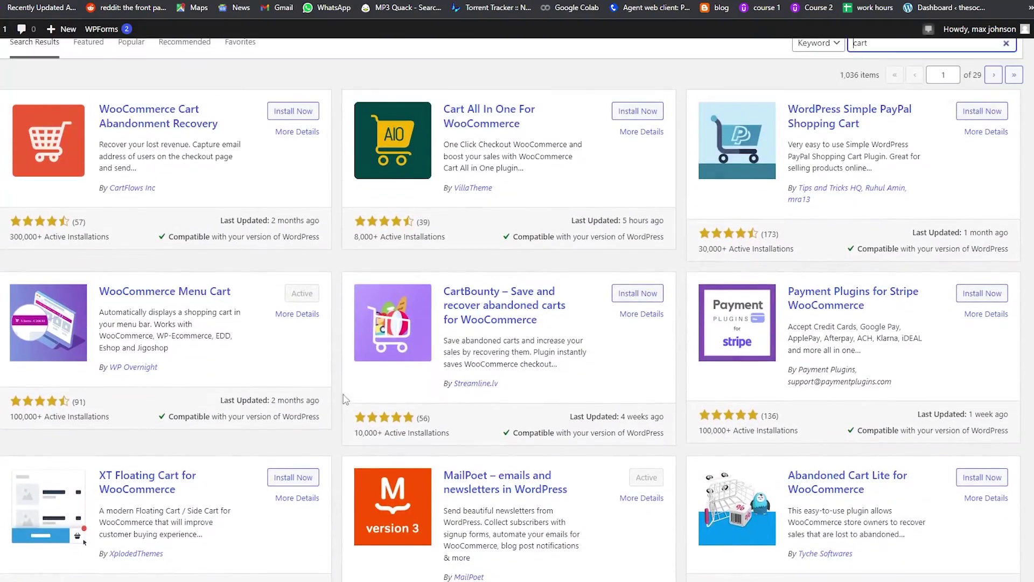
{"action": "left_click", "coordinate": [634, 299]}
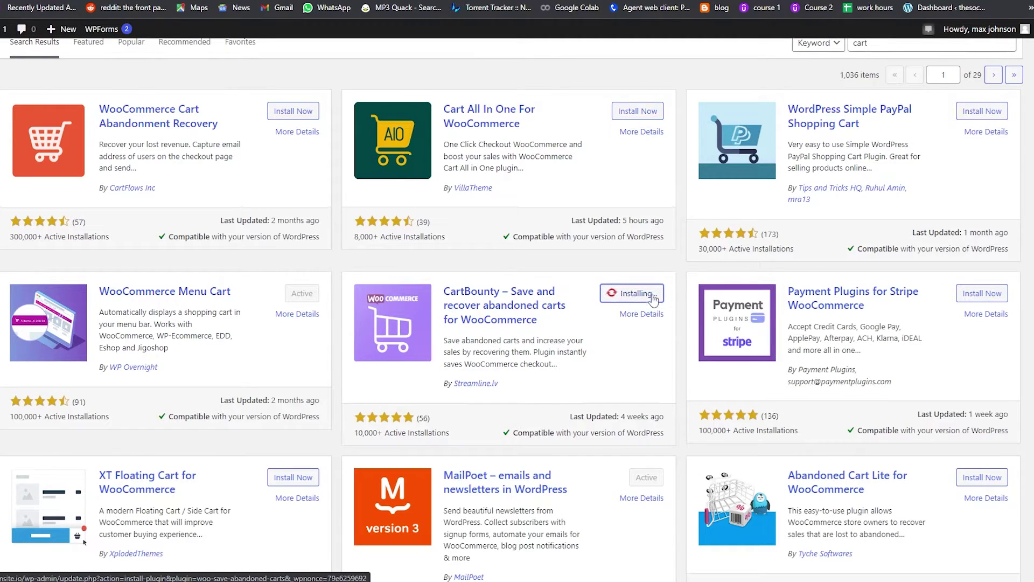
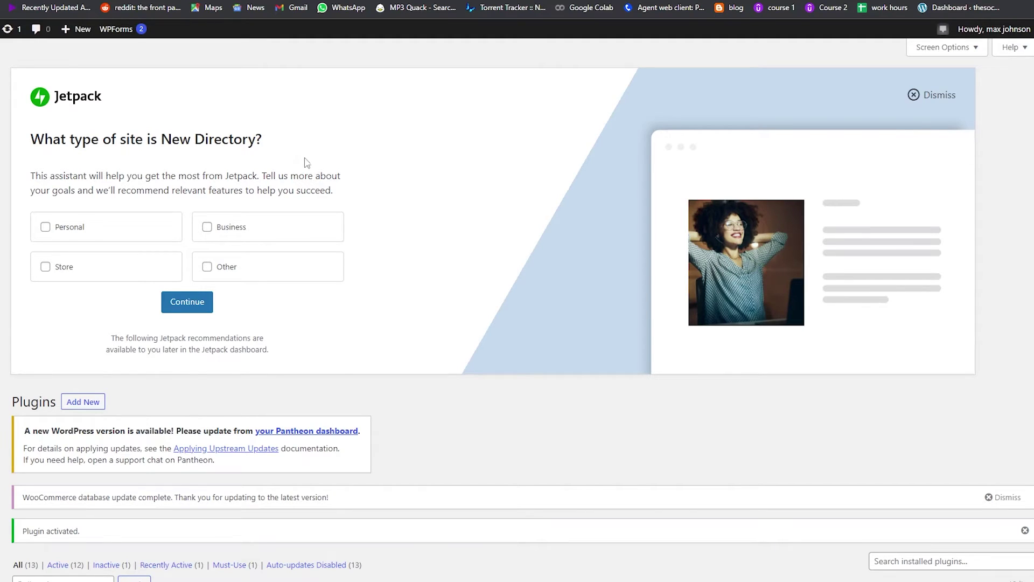
Choose Personal as the site type in the Jetpack assistant and continue to Jetpack
{"action": "left_click_drag", "start_coordinate": [164, 141], "coordinate": [257, 154]}
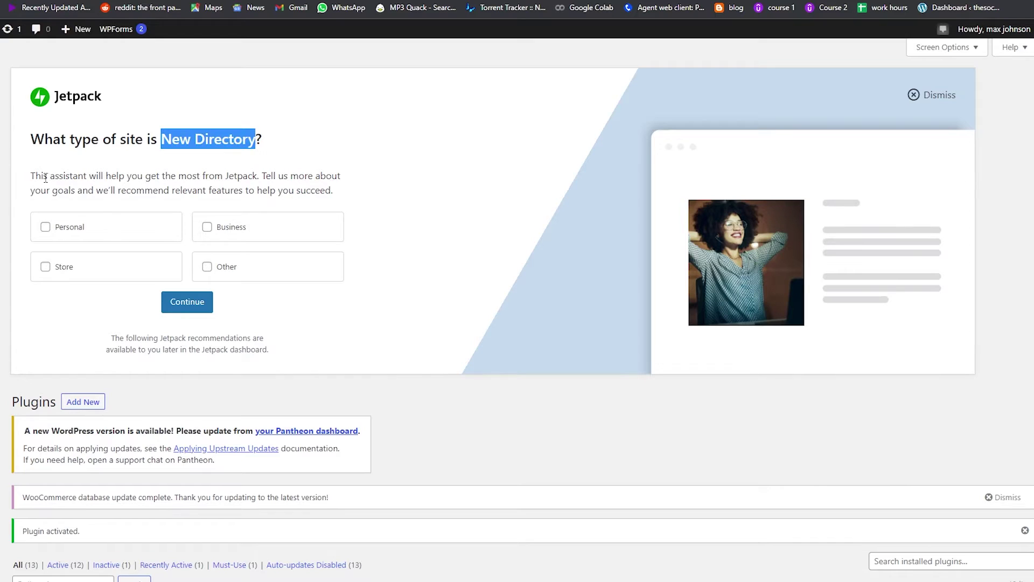
{"action": "left_click", "coordinate": [46, 227]}
{"action": "scroll", "coordinate": [107, 294], "scroll_direction": "down", "scroll_amount": 1}
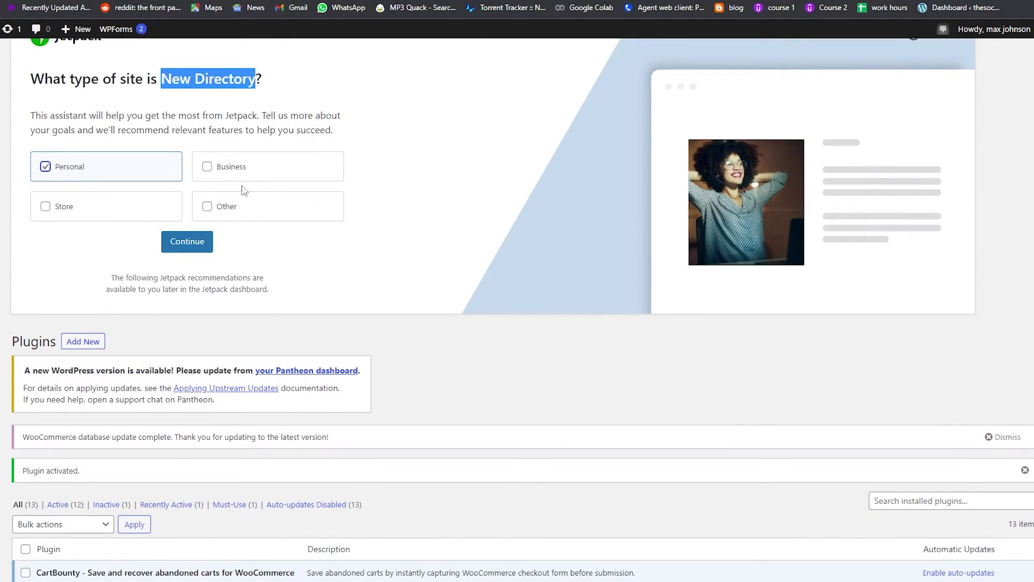
{"action": "scroll", "coordinate": [140, 266], "scroll_direction": "down", "scroll_amount": 1}
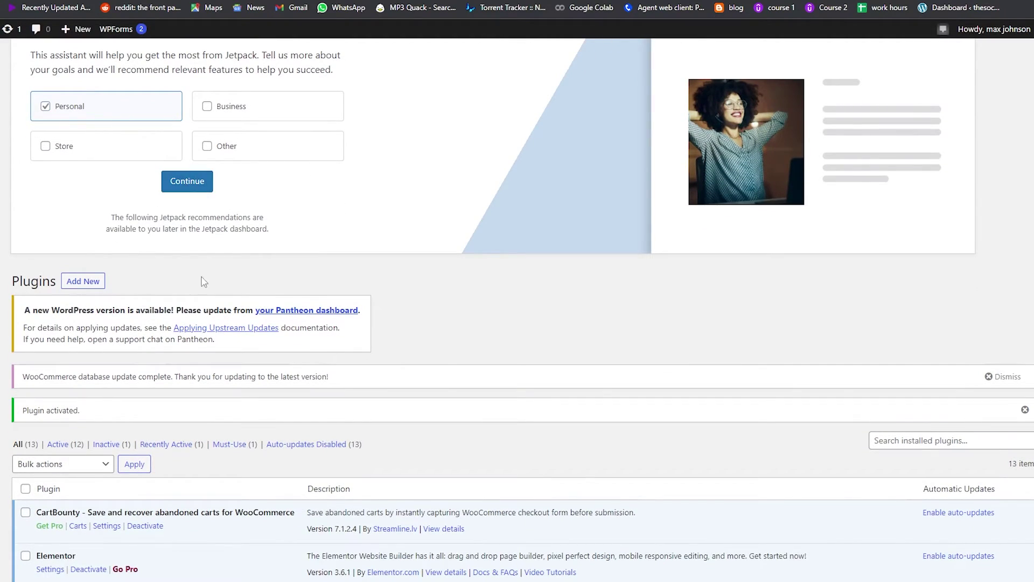
{"action": "scroll", "coordinate": [202, 280], "scroll_direction": "up", "scroll_amount": 2}
{"action": "left_click", "coordinate": [202, 327]}
{"action": "left_click", "coordinate": [200, 303]}
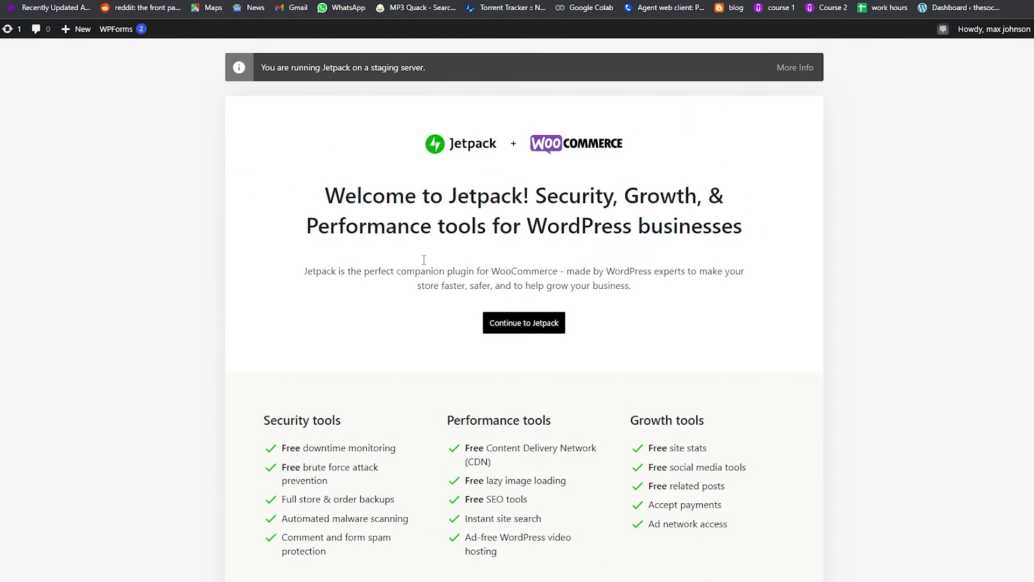
{"action": "left_click", "coordinate": [522, 332]}
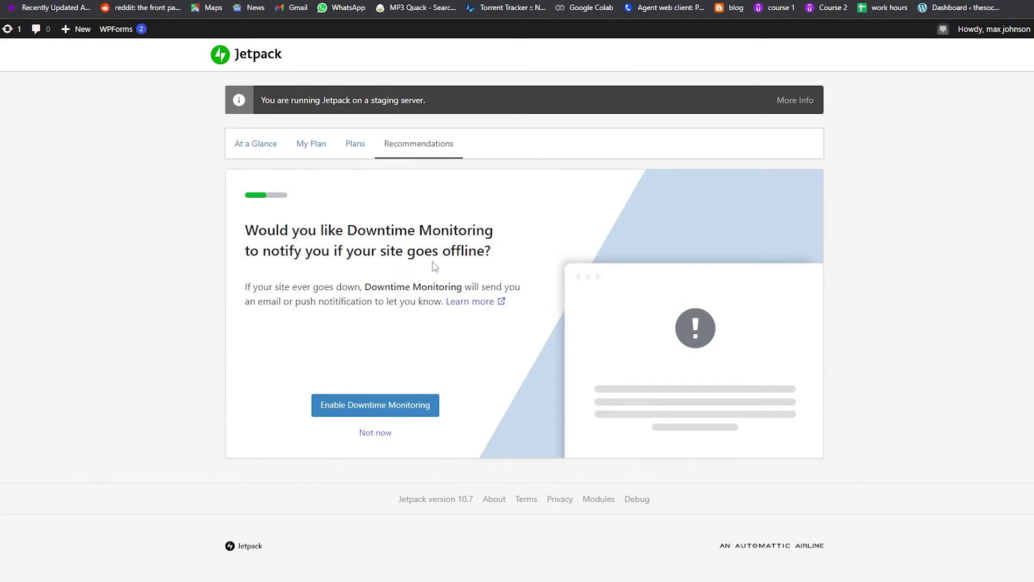
Go through Jetpack's recommendations and enable Related Posts, Creative Mail, Site Accelerator and Downtime Monitoring
{"action": "left_click", "coordinate": [377, 434]}
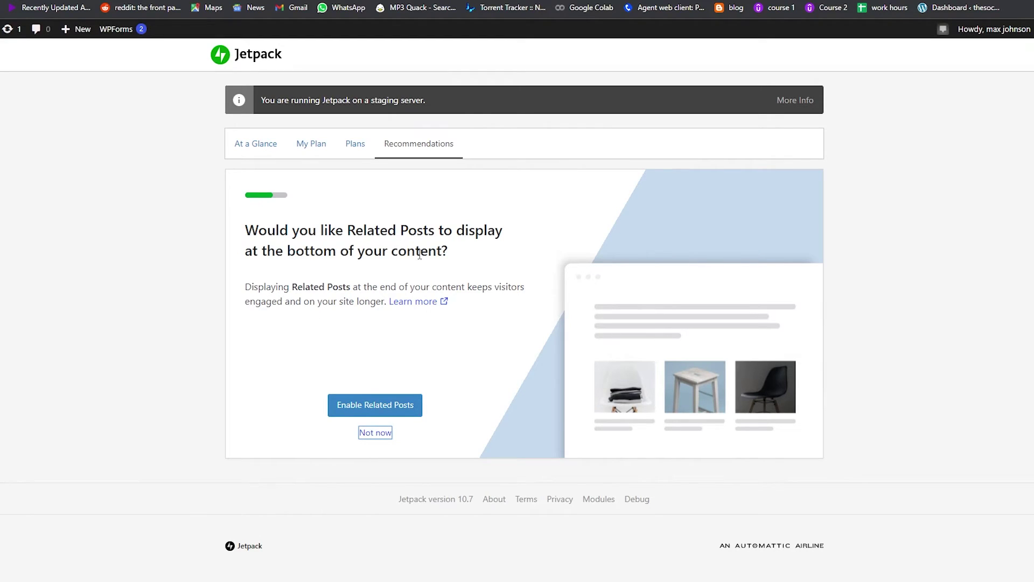
{"action": "left_click", "coordinate": [383, 413]}
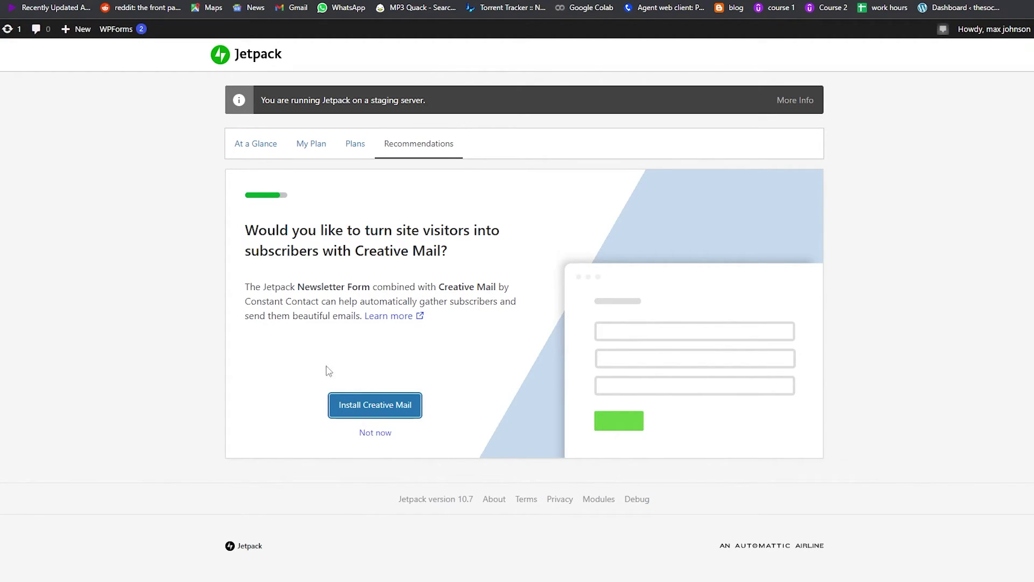
{"action": "left_click", "coordinate": [388, 405]}
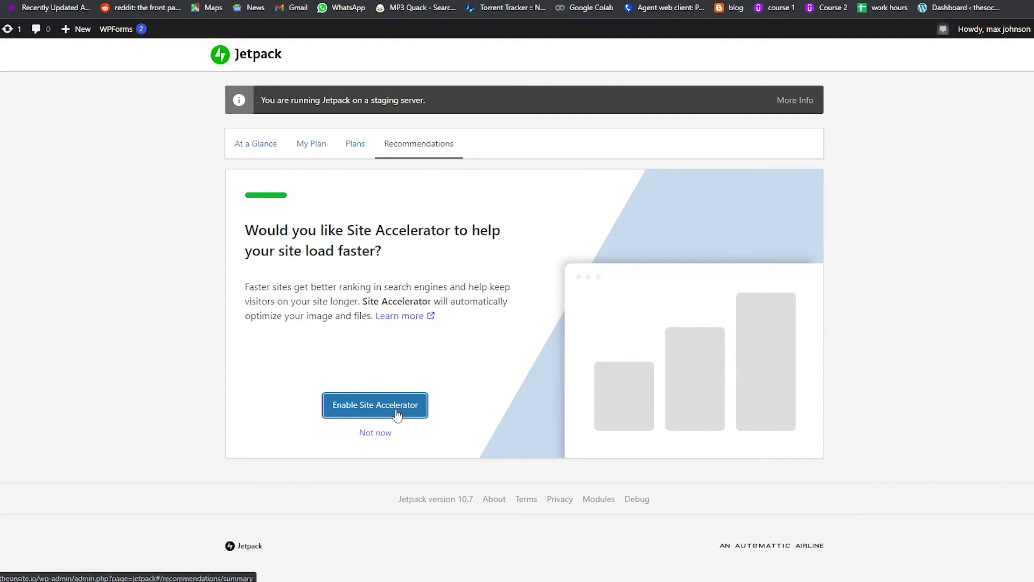
{"action": "left_click", "coordinate": [397, 413]}
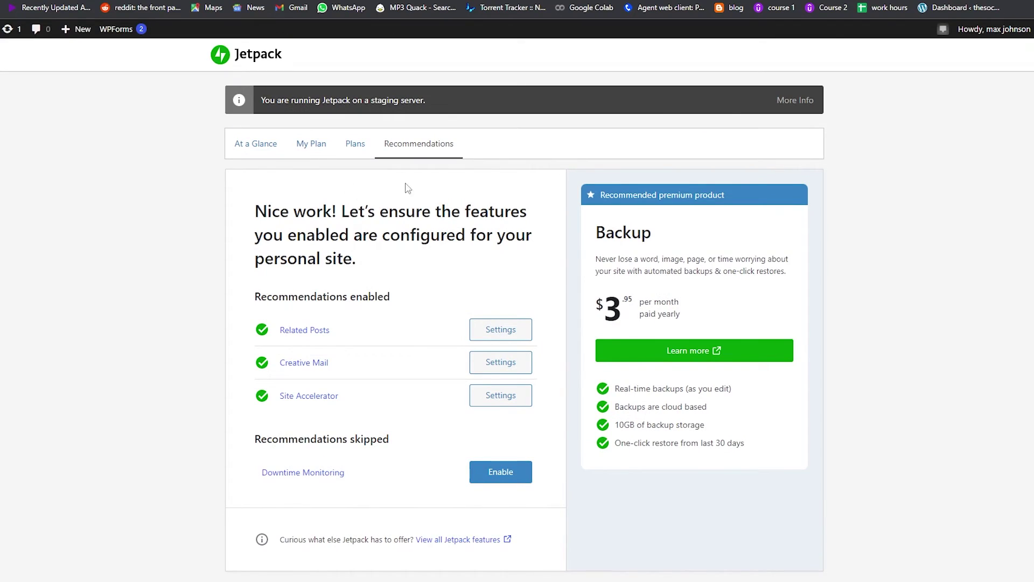
{"action": "left_click", "coordinate": [503, 475]}
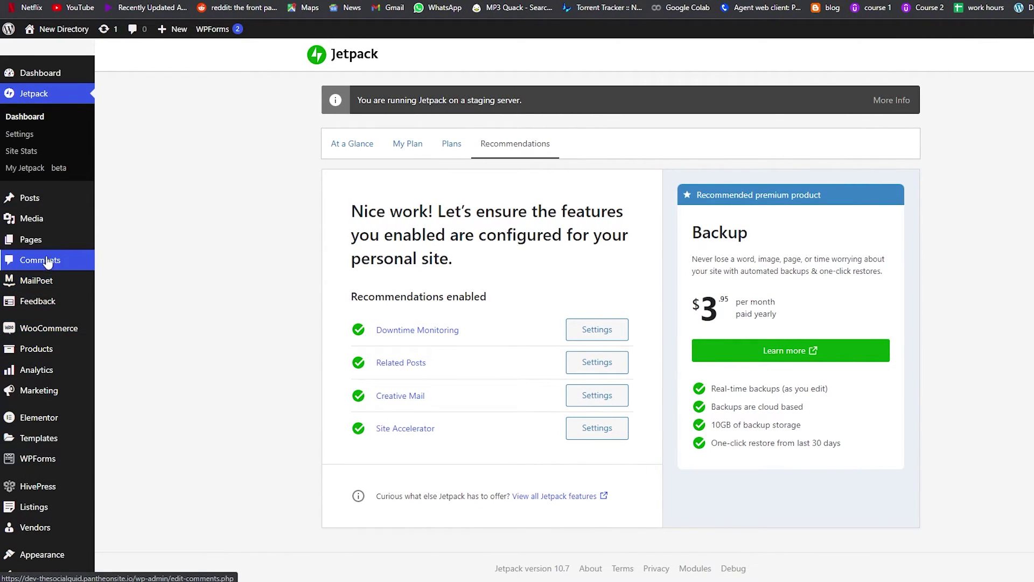
Open the Jetpack dashboard and look through its site stats and security sections
{"action": "scroll", "coordinate": [161, 387], "scroll_direction": "down", "scroll_amount": 1}
{"action": "scroll", "coordinate": [162, 387], "scroll_direction": "up", "scroll_amount": 1}
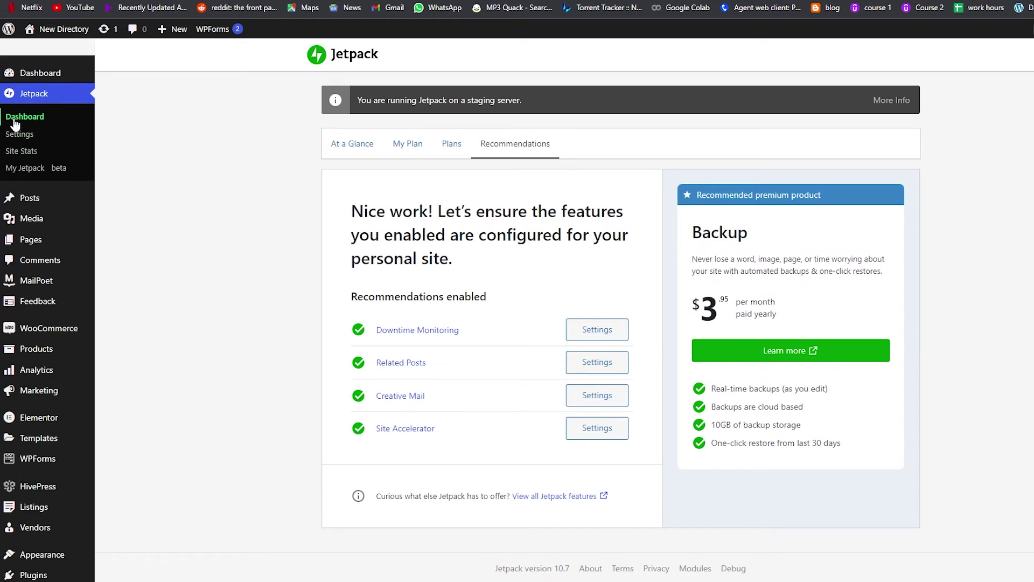
{"action": "left_click", "coordinate": [24, 119]}
{"action": "scroll", "coordinate": [28, 139], "scroll_direction": "down", "scroll_amount": 4}
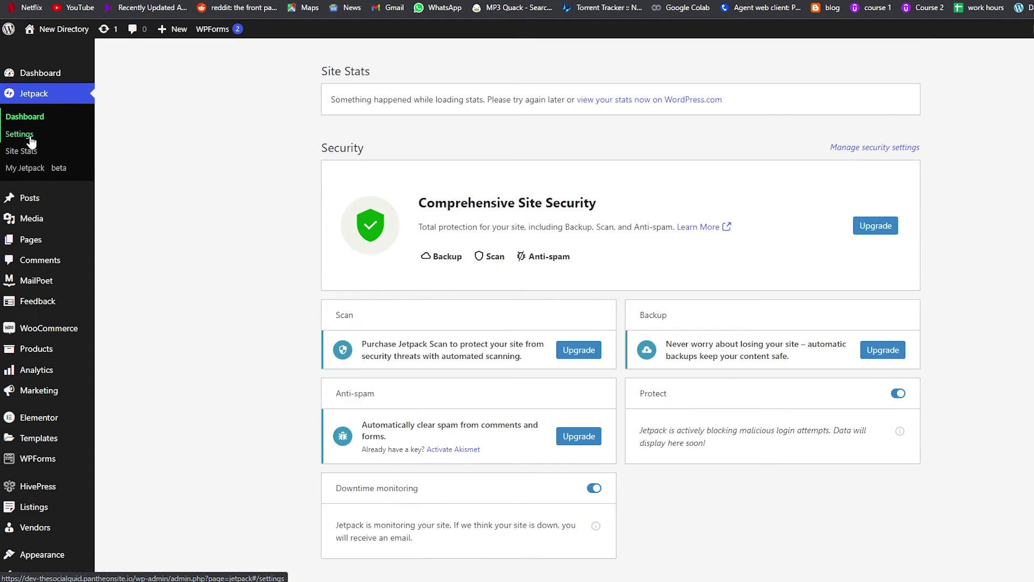
{"action": "scroll", "coordinate": [528, 337], "scroll_direction": "down", "scroll_amount": 1}
Open the CartBounty settings from the installed plugins and look through the available options
{"action": "mouse_move", "coordinate": [69, 487]}
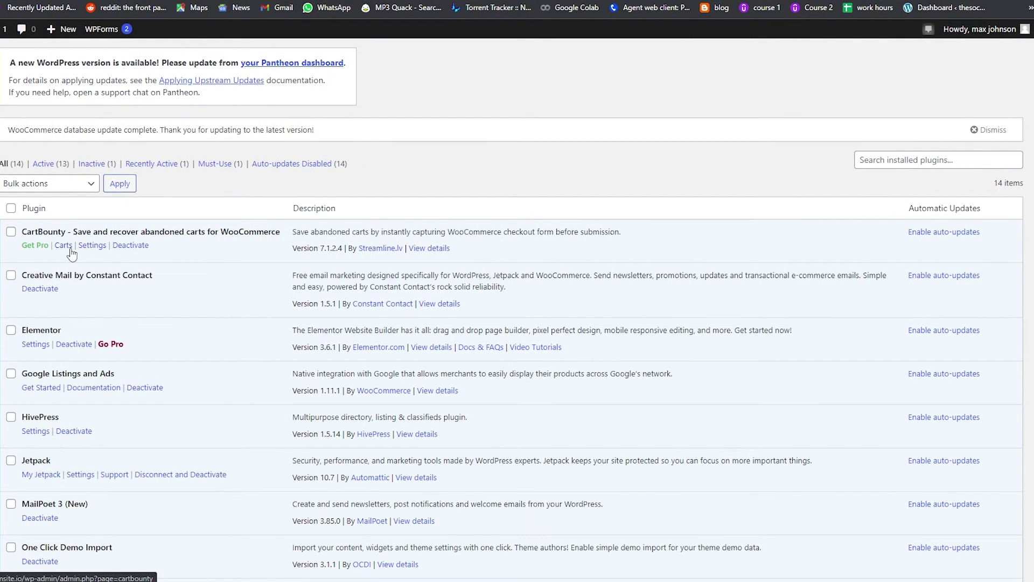
{"action": "left_click", "coordinate": [92, 248]}
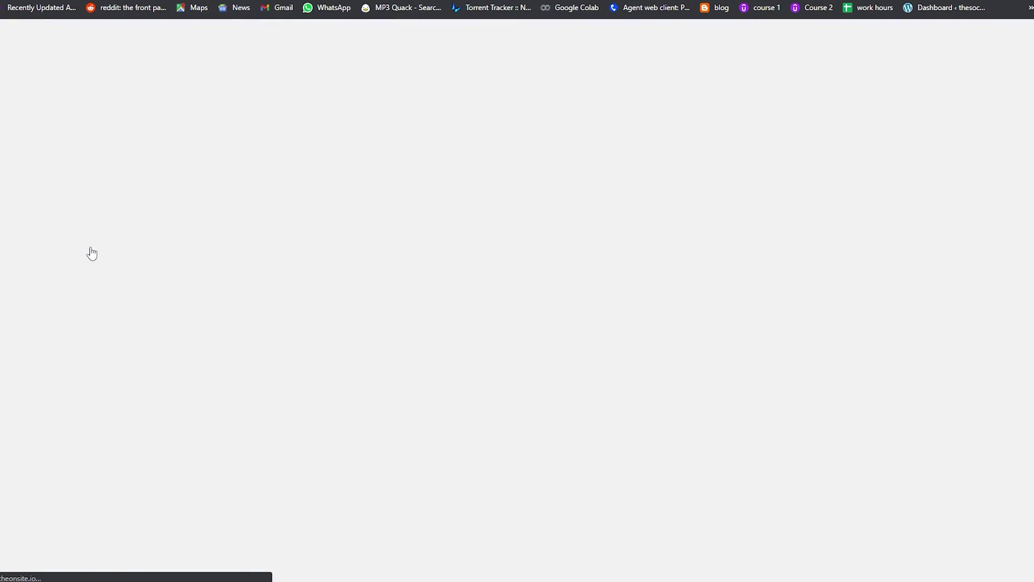
{"action": "scroll", "coordinate": [99, 240], "scroll_direction": "down", "scroll_amount": 6}
{"action": "scroll", "coordinate": [109, 251], "scroll_direction": "up", "scroll_amount": 5}
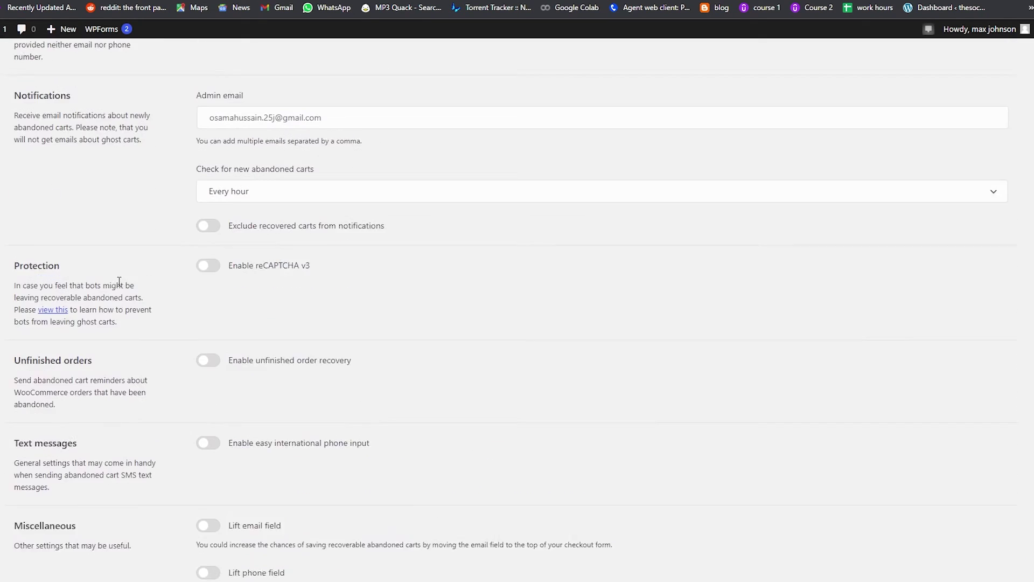
Open CartBounty's list of abandoned carts and check its contents
{"action": "left_click", "coordinate": [102, 96]}
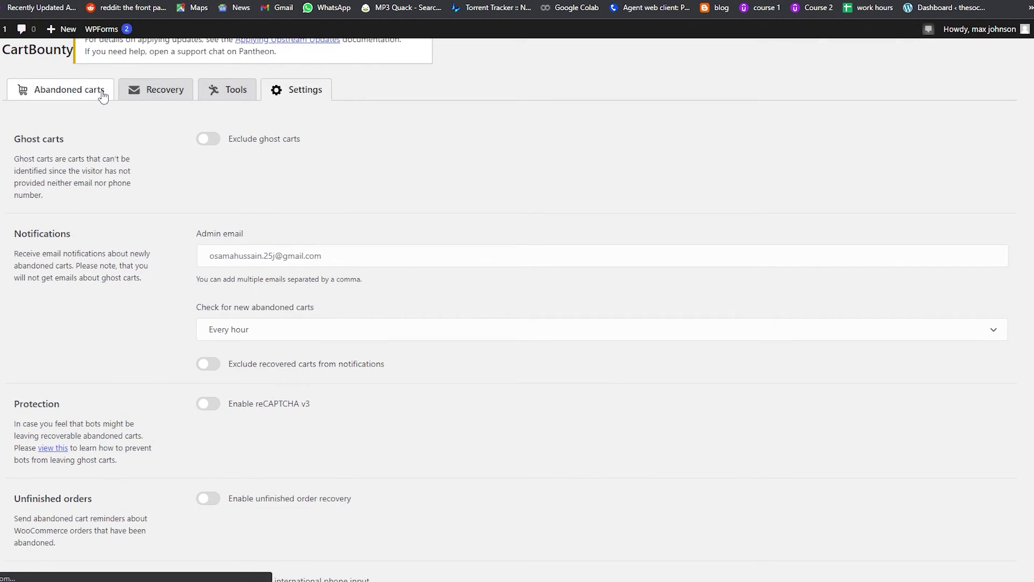
{"action": "scroll", "coordinate": [434, 222], "scroll_direction": "down", "scroll_amount": 2}
{"action": "scroll", "coordinate": [224, 346], "scroll_direction": "down", "scroll_amount": 1}
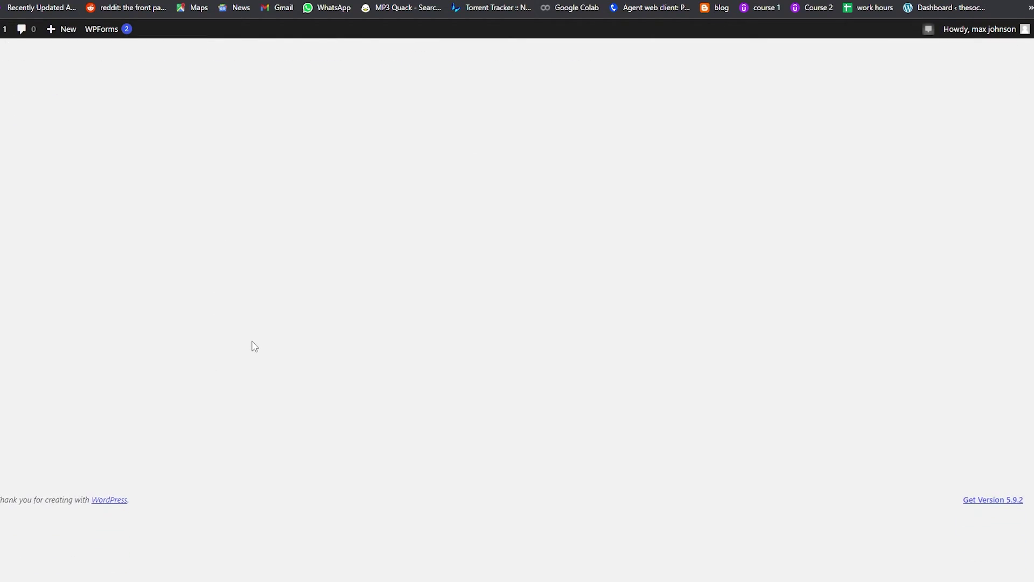
{"action": "scroll", "coordinate": [254, 346], "scroll_direction": "up", "scroll_amount": 4}
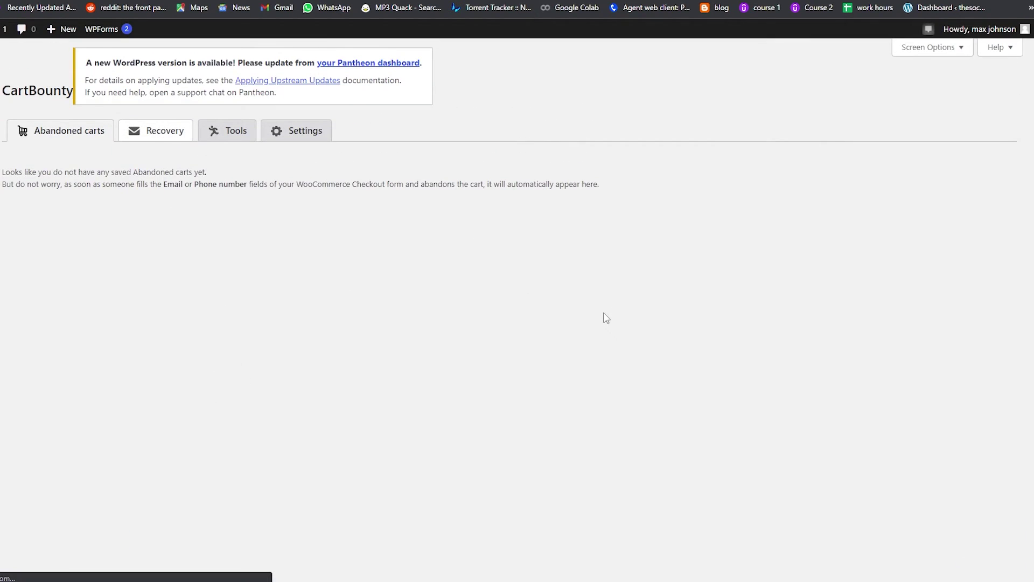
Look through CartBounty's recovery integrations and its Exit Intent and Early capture tools, and return to the abandoned carts list
{"action": "scroll", "coordinate": [592, 323], "scroll_direction": "down", "scroll_amount": 3}
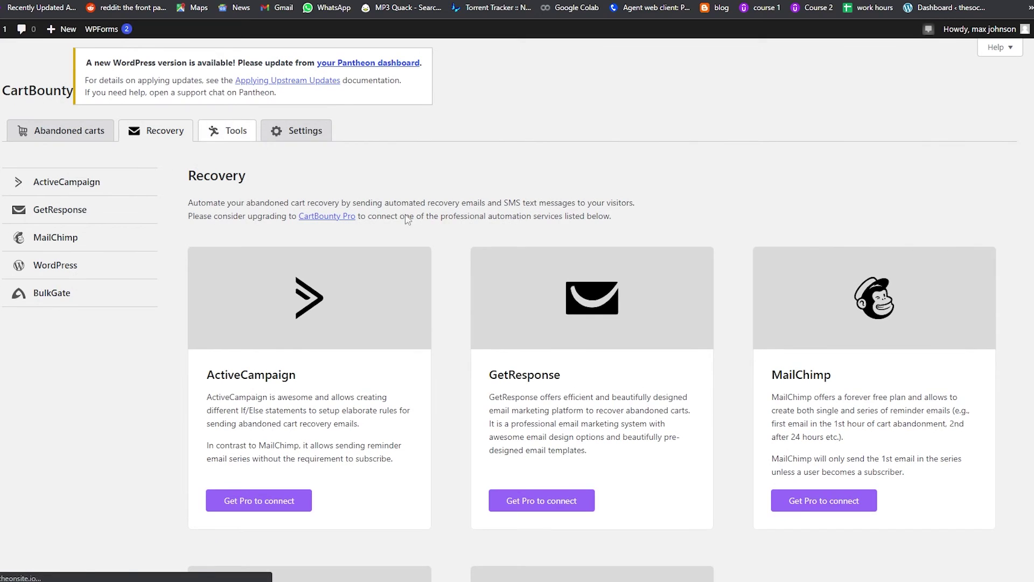
{"action": "left_click", "coordinate": [228, 130]}
{"action": "scroll", "coordinate": [232, 135], "scroll_direction": "down", "scroll_amount": 1}
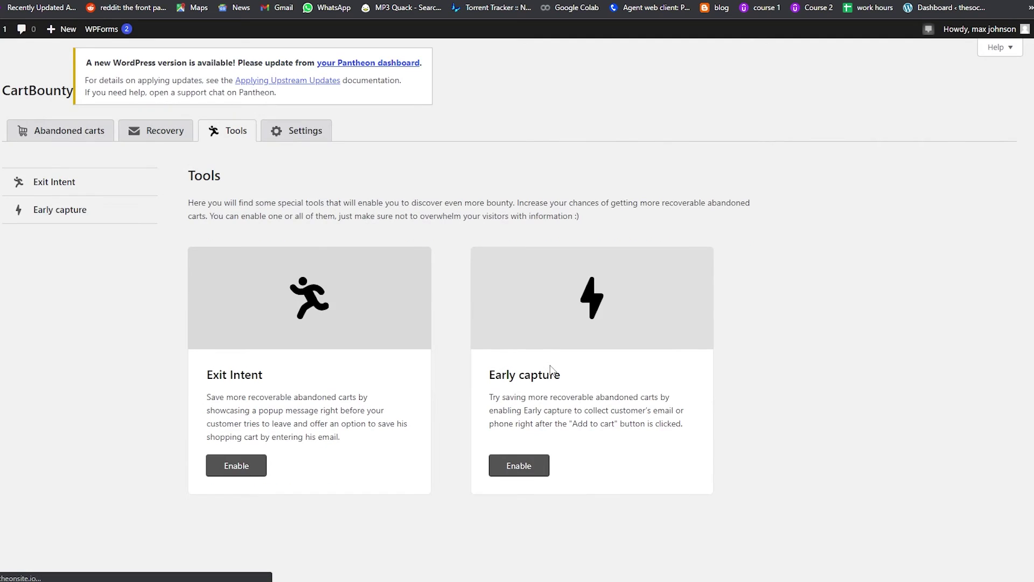
{"action": "scroll", "coordinate": [470, 366], "scroll_direction": "down", "scroll_amount": 2}
{"action": "scroll", "coordinate": [466, 366], "scroll_direction": "down", "scroll_amount": 1}
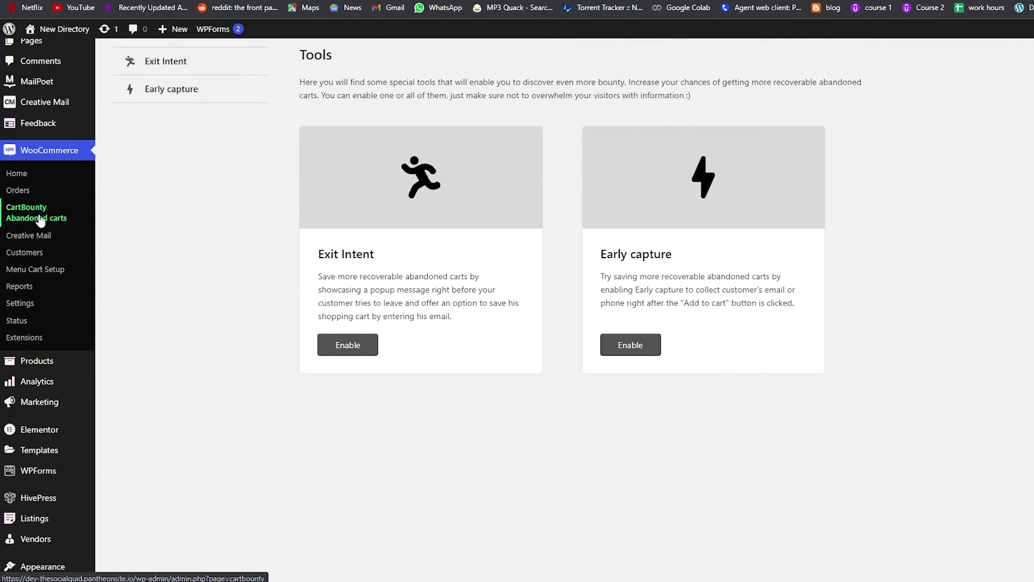
{"action": "left_click", "coordinate": [16, 224]}
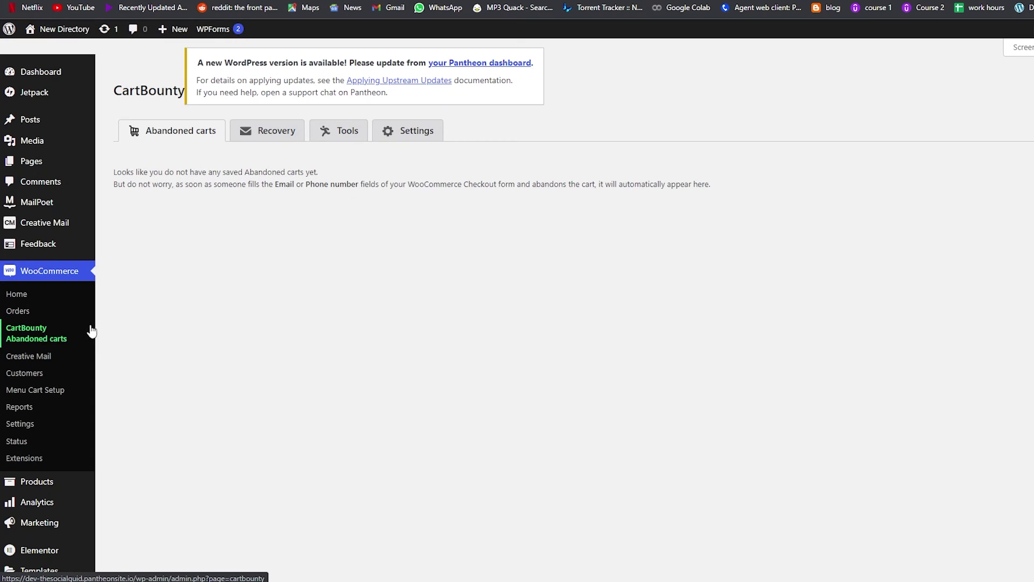
Open the page for adding new plugins and browse the featured plugins
{"action": "scroll", "coordinate": [323, 321], "scroll_direction": "down", "scroll_amount": 4}
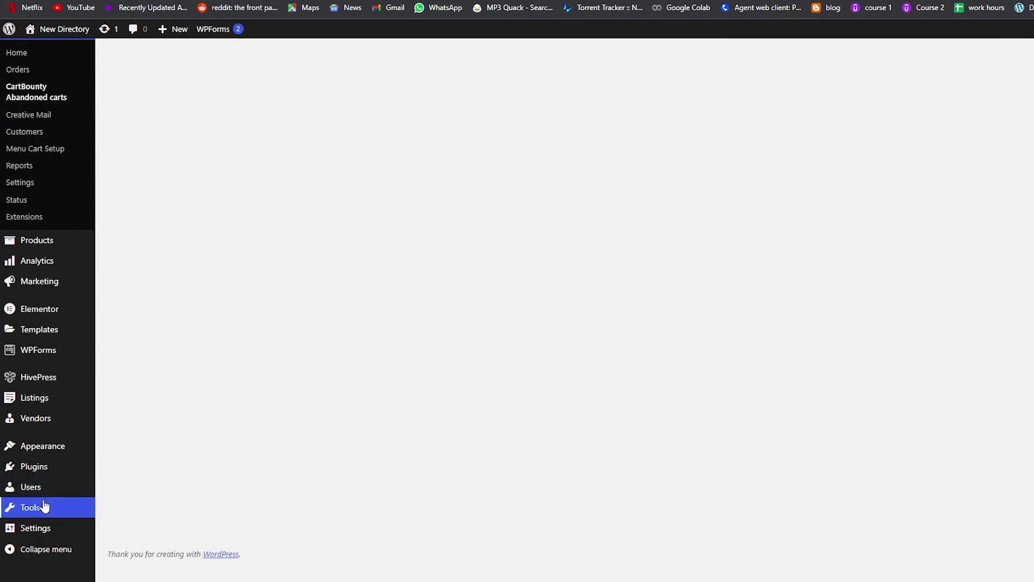
{"action": "mouse_move", "coordinate": [47, 479]}
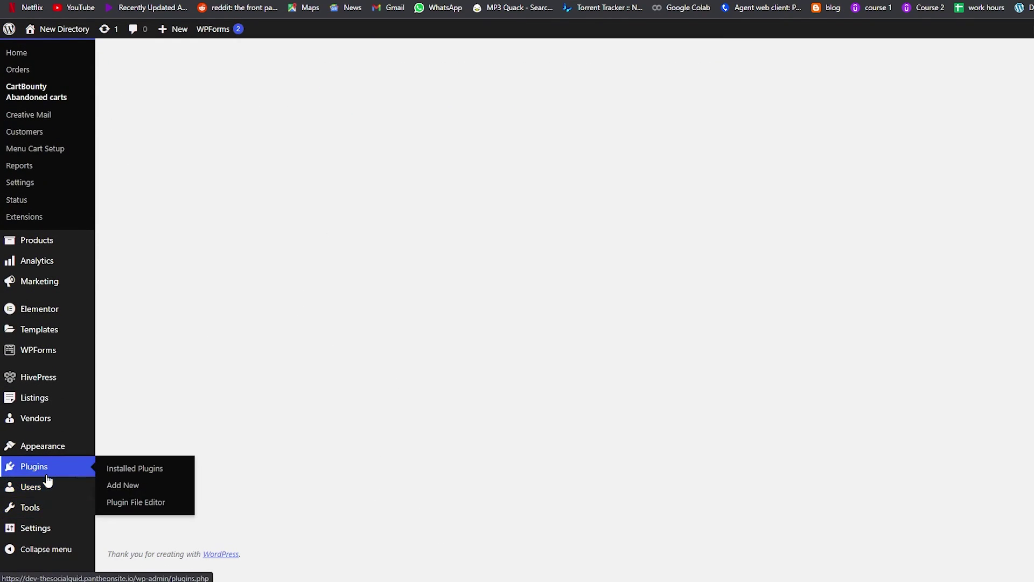
{"action": "left_click", "coordinate": [114, 488]}
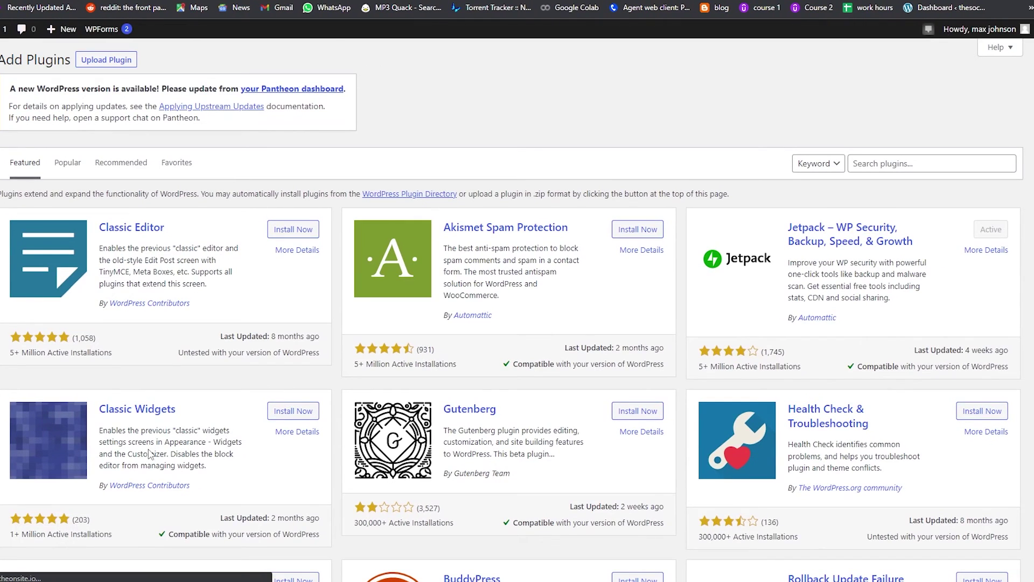
{"action": "scroll", "coordinate": [343, 477], "scroll_direction": "down", "scroll_amount": 4}
{"action": "scroll", "coordinate": [339, 484], "scroll_direction": "up", "scroll_amount": 4}
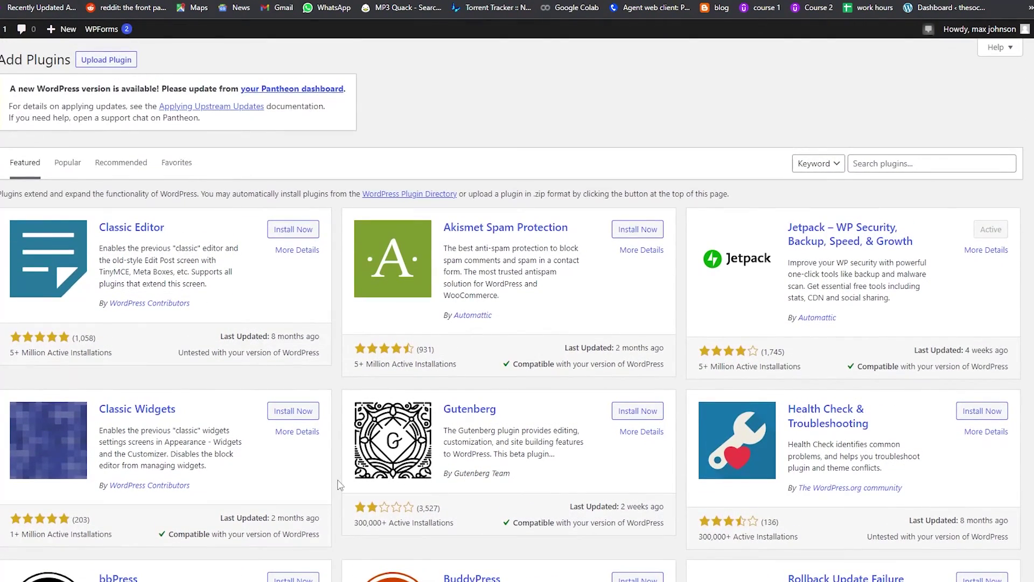